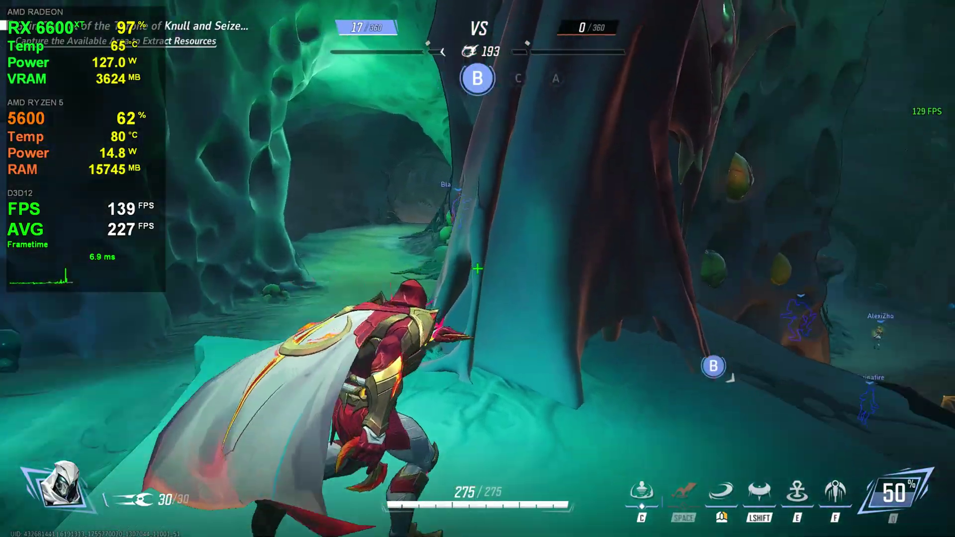
{"action": "key", "text": "space"}
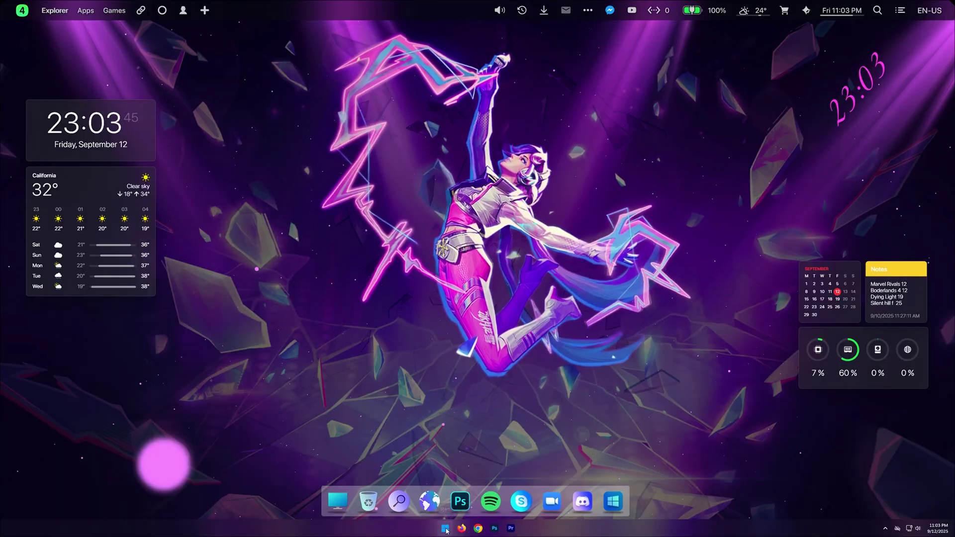
Step: Search Windows for "Edit group policy", open the Local Group Policy Editor and move its window toward the middle of the desktop
{"action": "left_click", "coordinate": [447, 530]}
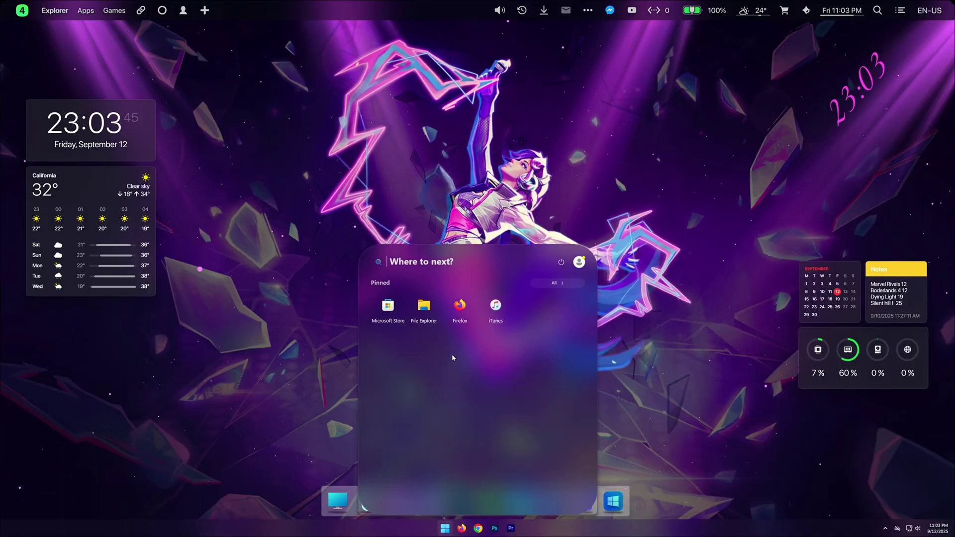
{"action": "type", "text": "Edit group policy"}
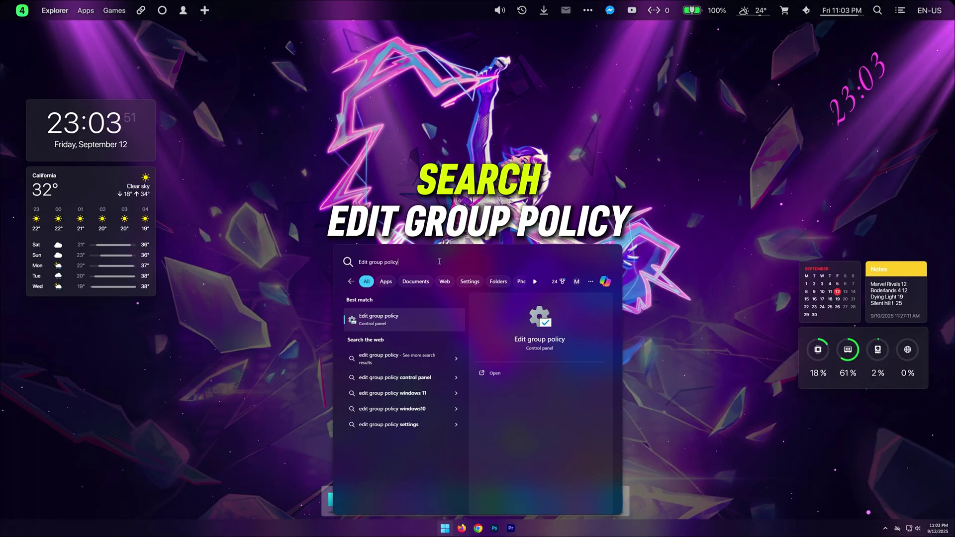
{"action": "left_click", "coordinate": [398, 319]}
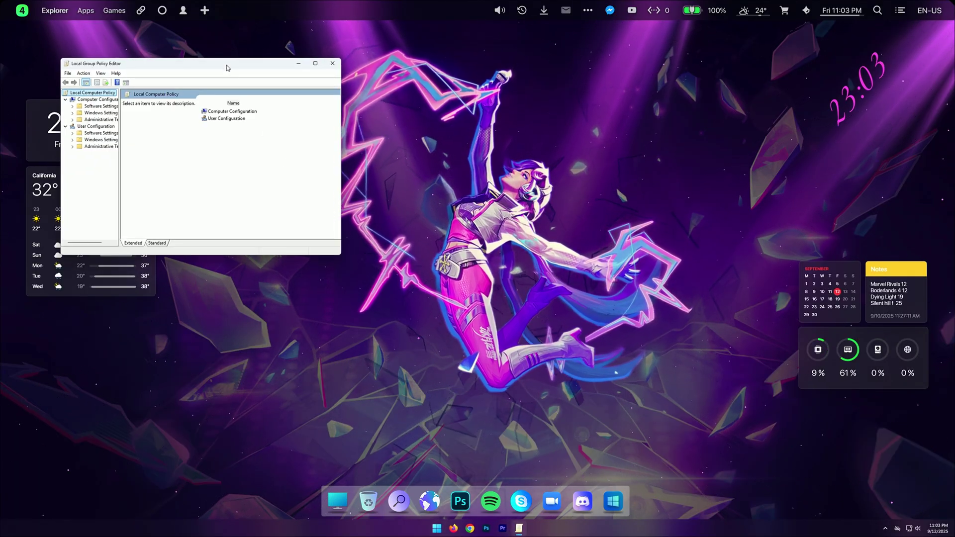
{"action": "left_click_drag", "start_coordinate": [231, 63], "coordinate": [497, 159]}
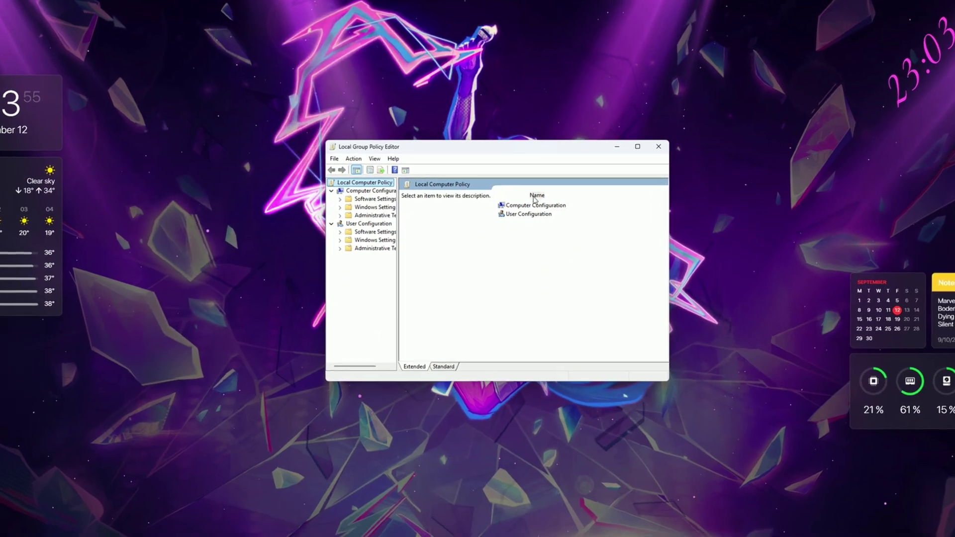
Step: Open Power Throttling Settings under Computer Configuration > Administrative Templates > System > Power Management
{"action": "double_click", "coordinate": [535, 204]}
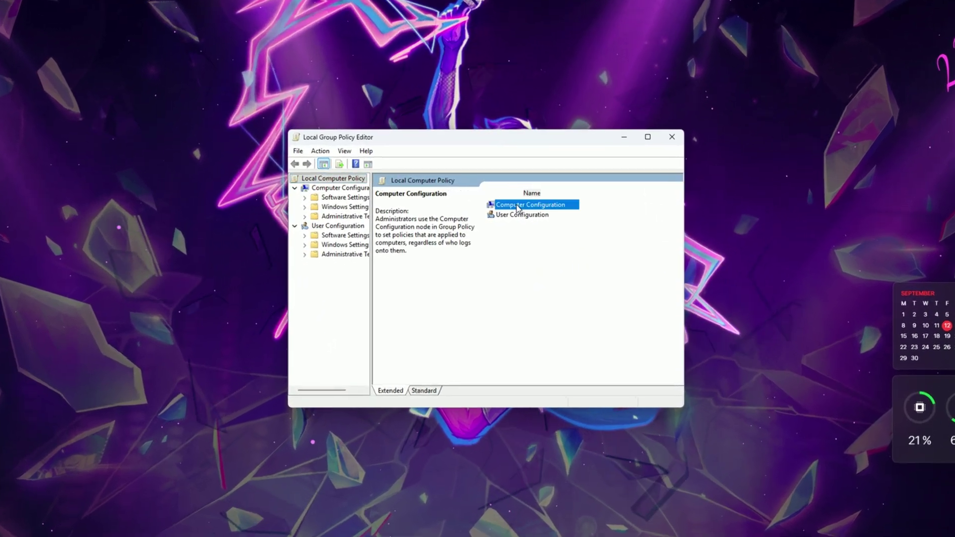
{"action": "double_click", "coordinate": [522, 221]}
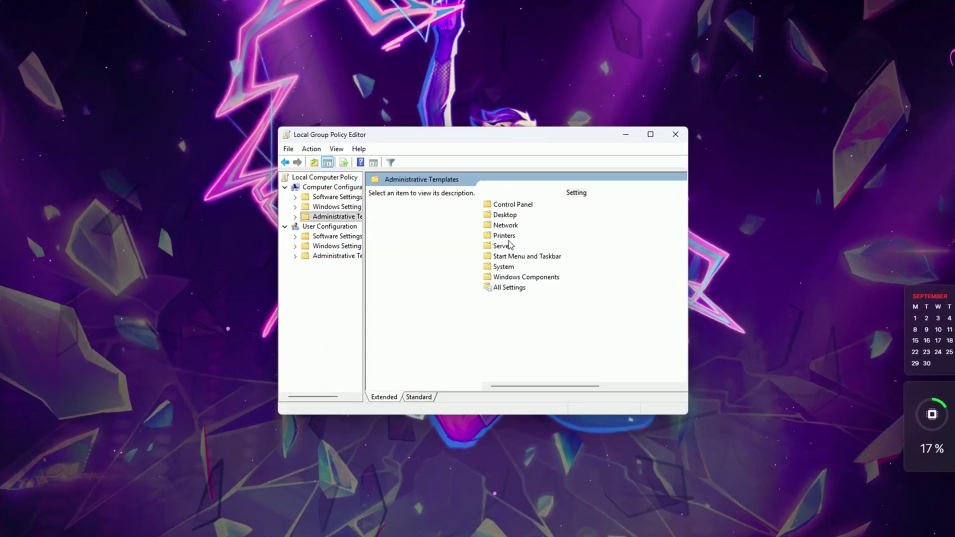
{"action": "double_click", "coordinate": [503, 267]}
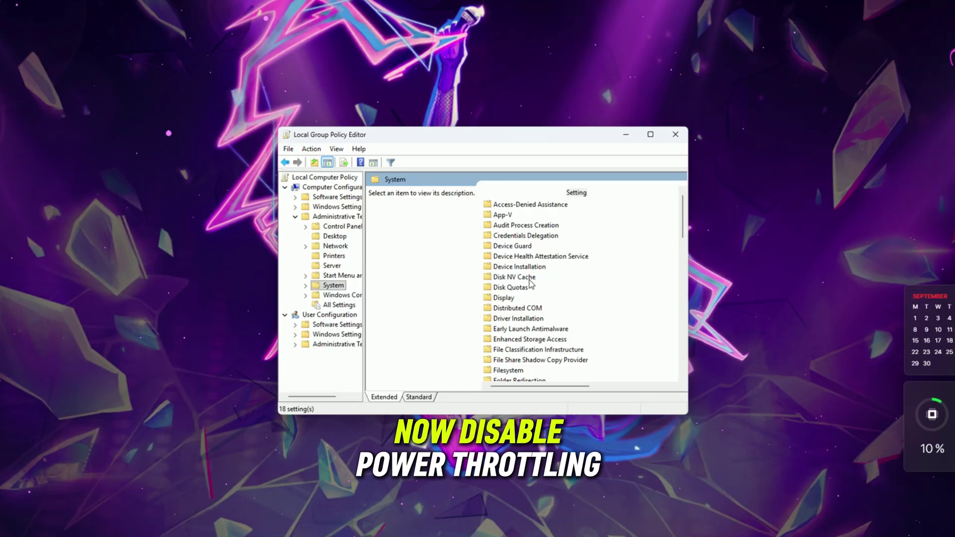
{"action": "scroll", "coordinate": [512, 258], "scroll_direction": "down", "scroll_amount": 8}
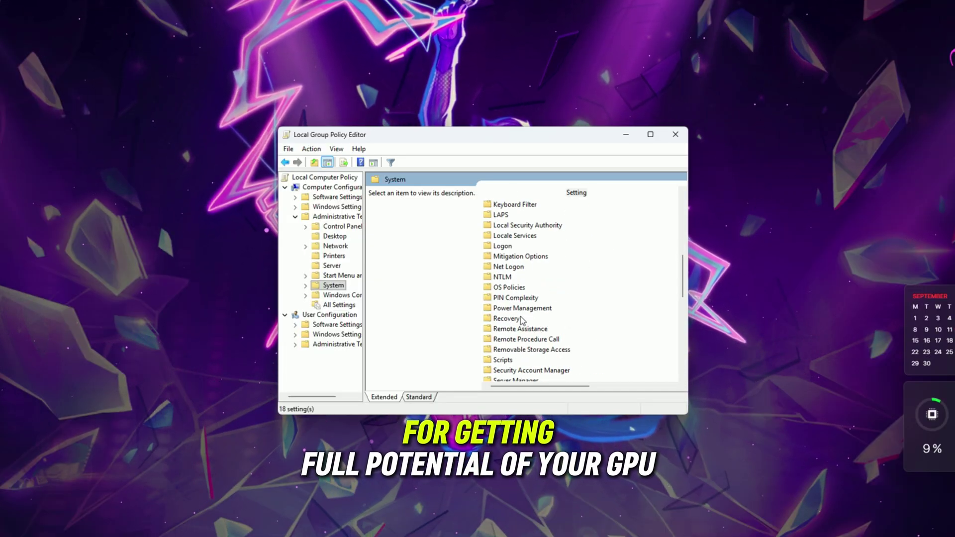
{"action": "double_click", "coordinate": [520, 308]}
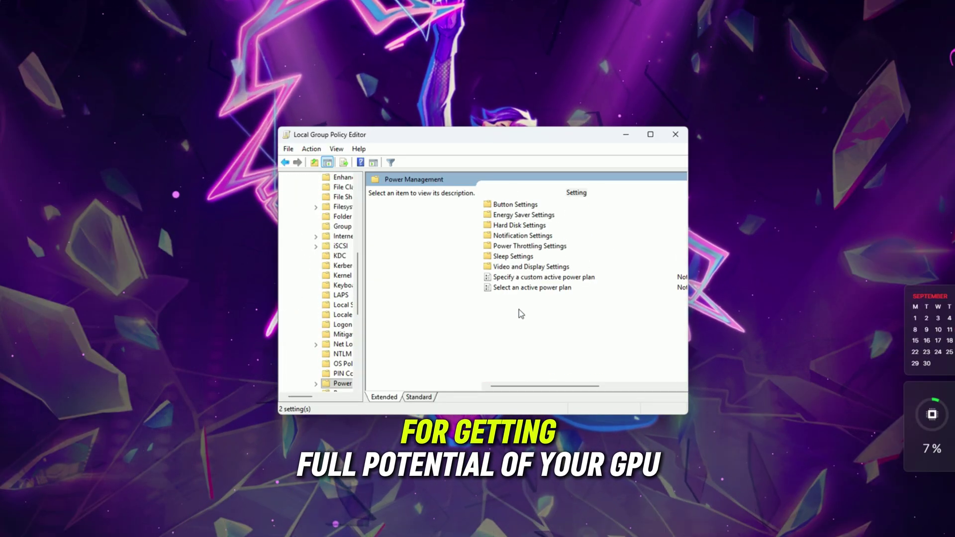
{"action": "left_click", "coordinate": [512, 247]}
{"action": "double_click", "coordinate": [512, 247]}
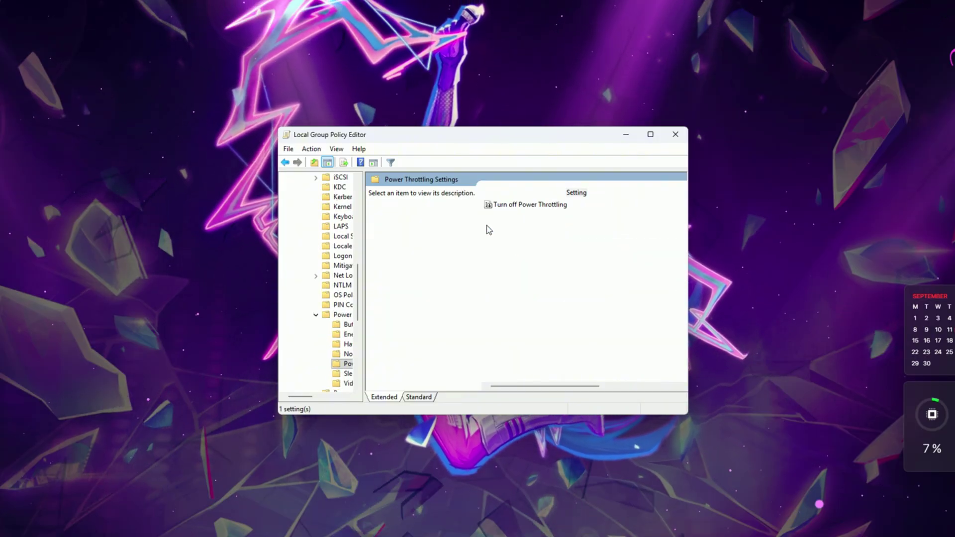
Step: Set the "Turn off Power Throttling" policy to Enabled and save it
{"action": "double_click", "coordinate": [514, 204]}
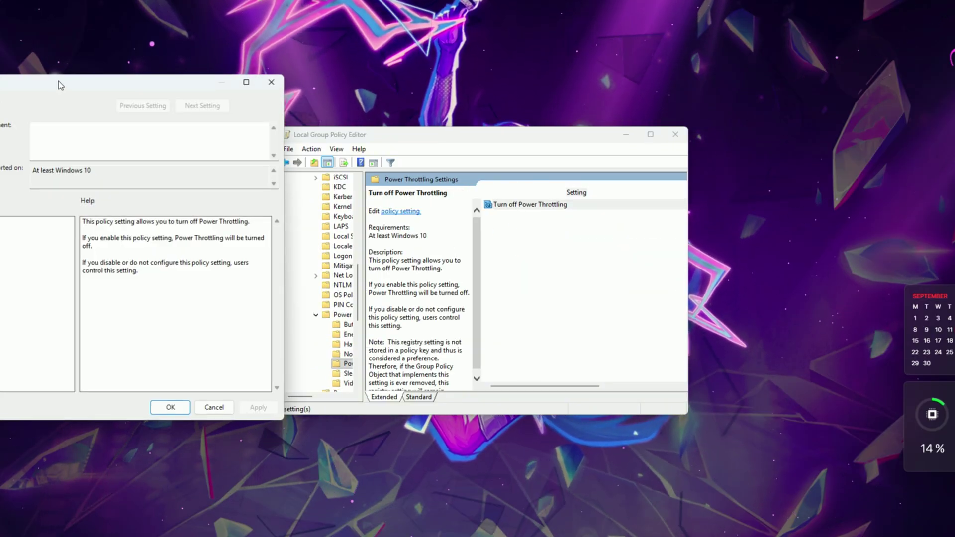
{"action": "left_click_drag", "start_coordinate": [60, 85], "coordinate": [455, 102]}
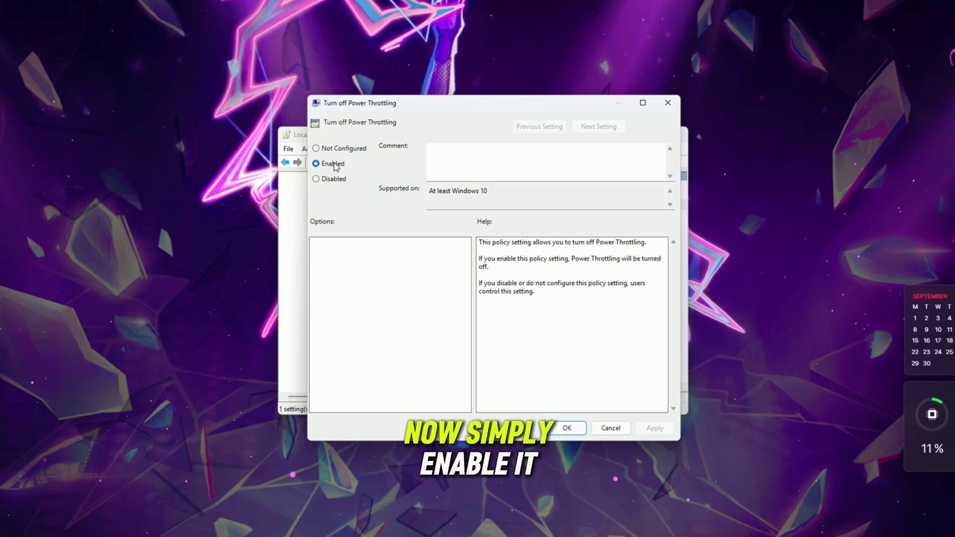
{"action": "left_click", "coordinate": [318, 164]}
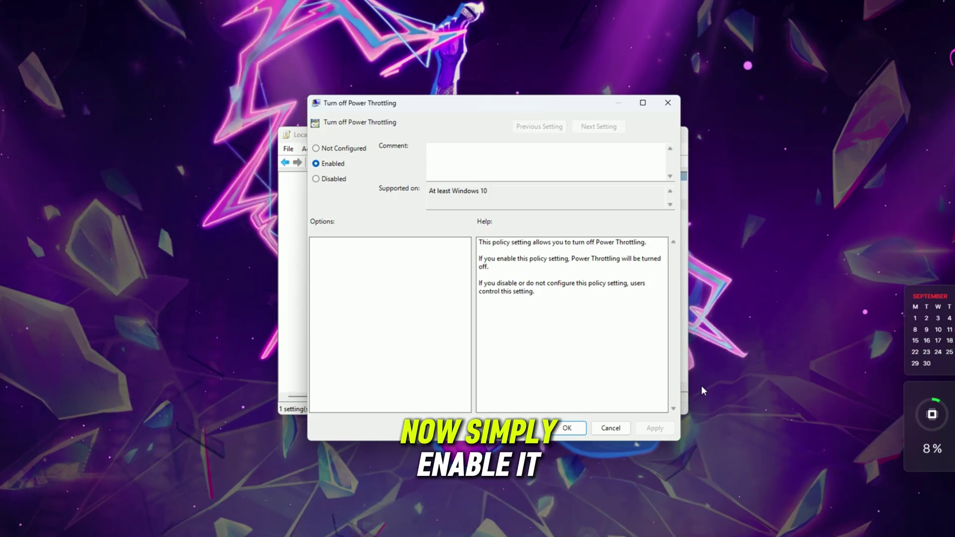
{"action": "left_click", "coordinate": [566, 428]}
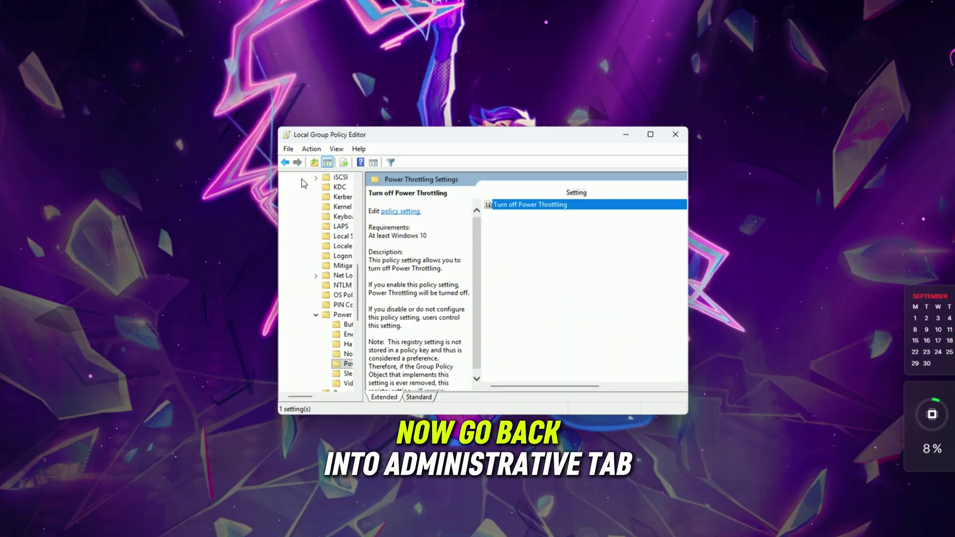
Step: Return to Administrative Templates and open the App Privacy folder under Windows Components
{"action": "key", "text": "alt+Left"}
{"action": "key", "text": "alt+Left"}
{"action": "key", "text": "alt+Left"}
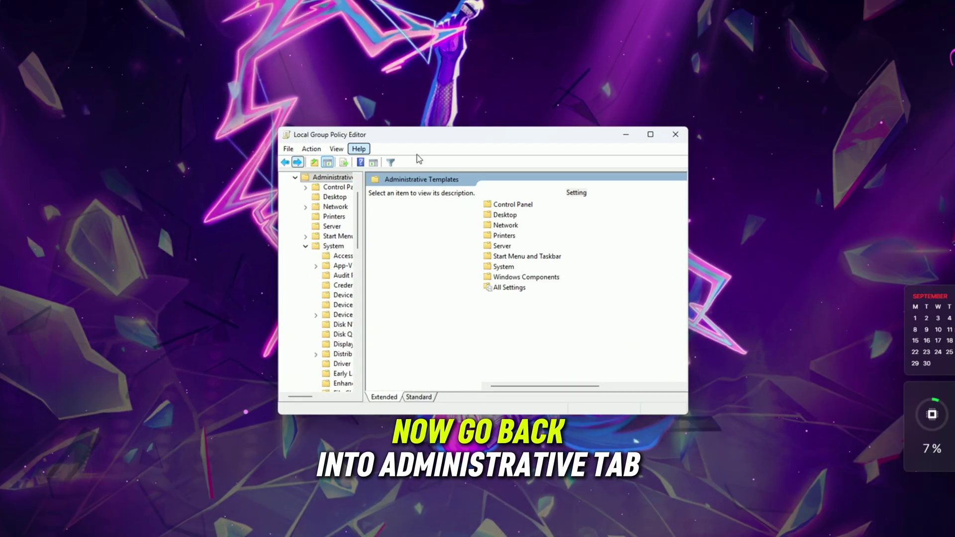
{"action": "left_click", "coordinate": [499, 278]}
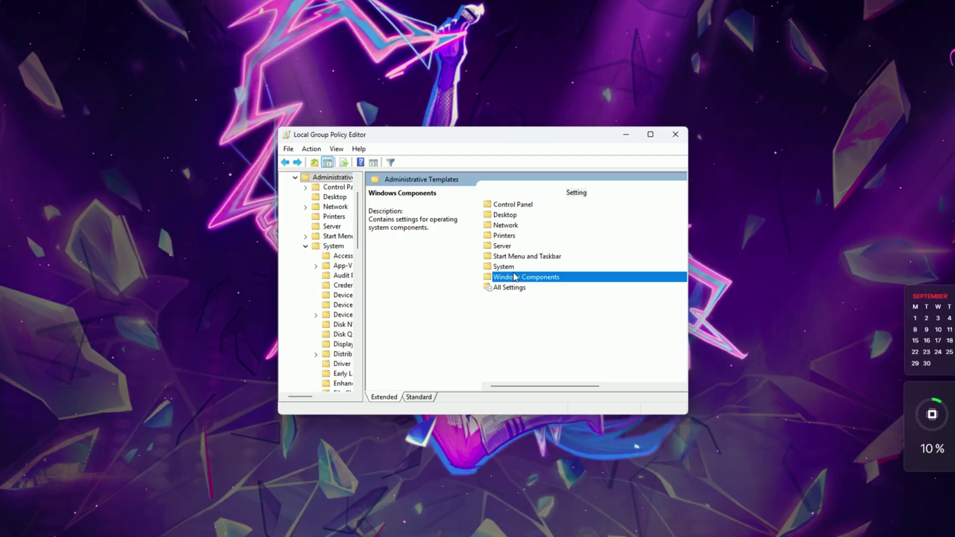
{"action": "double_click", "coordinate": [499, 278]}
{"action": "left_click", "coordinate": [496, 249]}
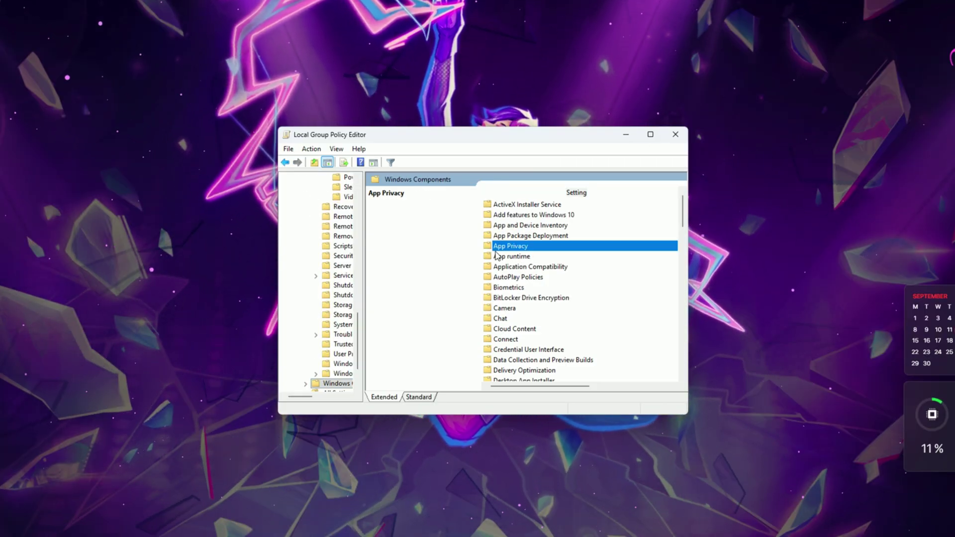
{"action": "double_click", "coordinate": [496, 251]}
Step: Configure the "Let Windows apps run in the background" policy as Enabled with Force Deny for all apps, and save it
{"action": "scroll", "coordinate": [545, 359], "scroll_direction": "down", "scroll_amount": 3}
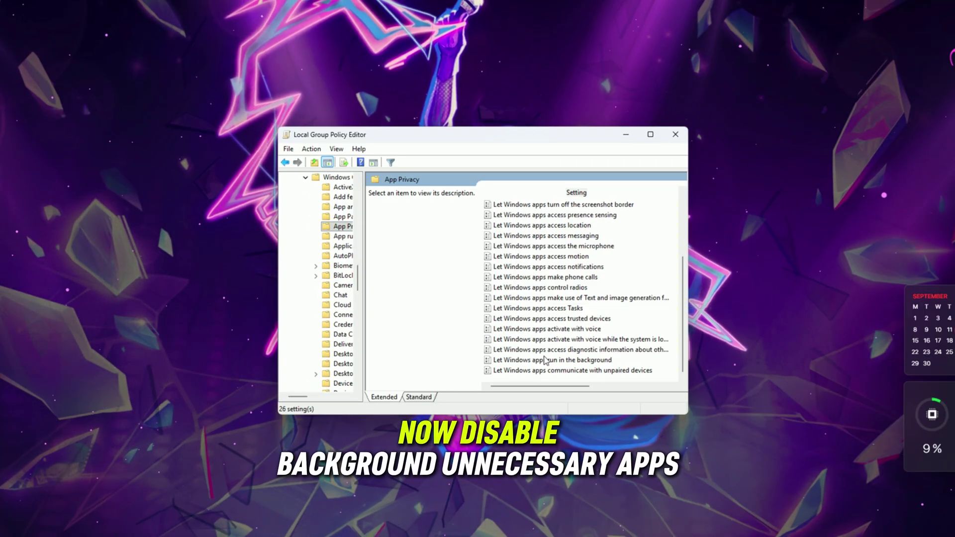
{"action": "left_click", "coordinate": [546, 359]}
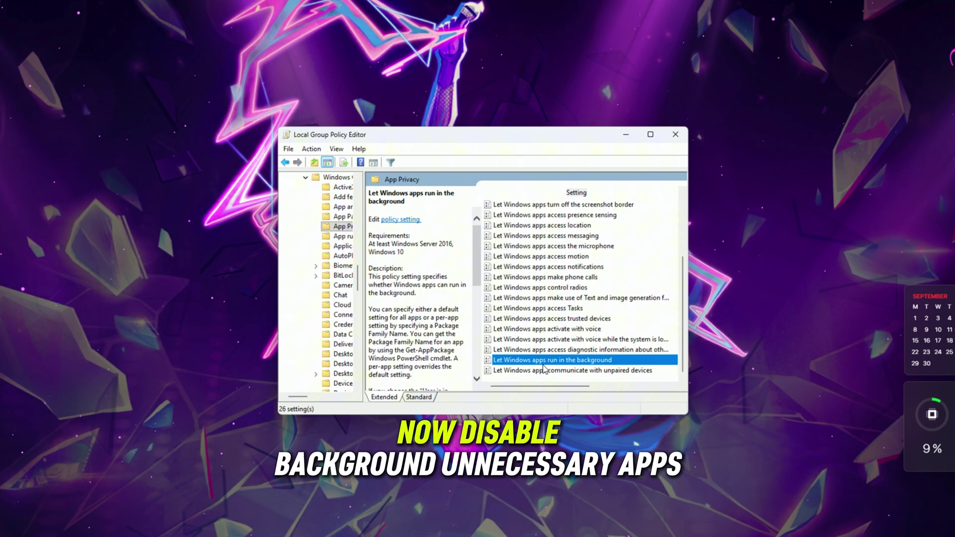
{"action": "double_click", "coordinate": [575, 359]}
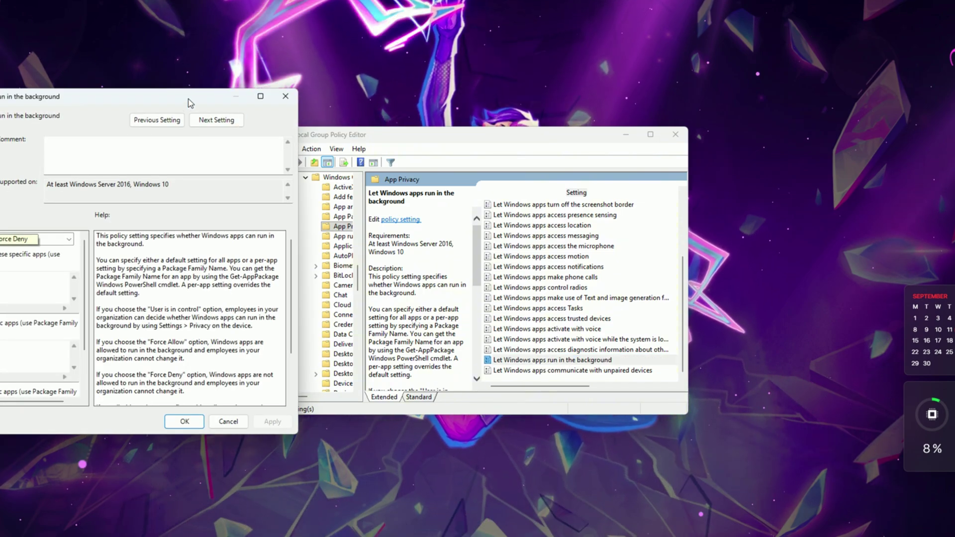
{"action": "left_click_drag", "start_coordinate": [189, 103], "coordinate": [555, 104]}
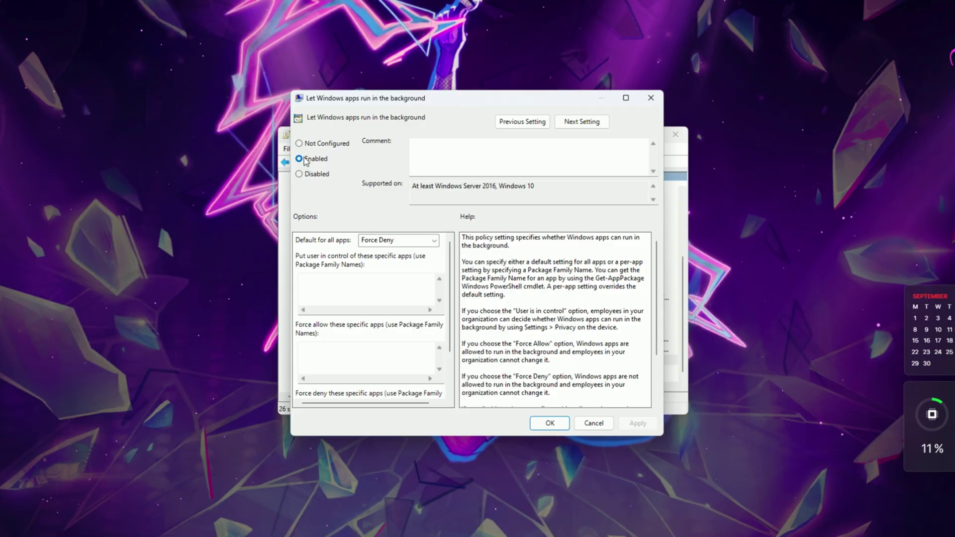
{"action": "left_click", "coordinate": [398, 240]}
{"action": "left_click", "coordinate": [388, 273]}
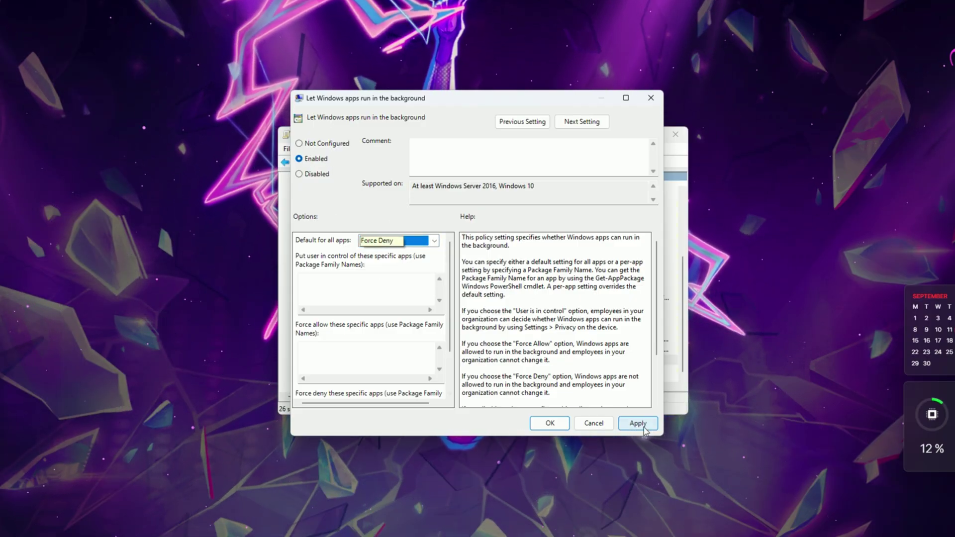
{"action": "left_click", "coordinate": [638, 424]}
{"action": "left_click", "coordinate": [549, 423]}
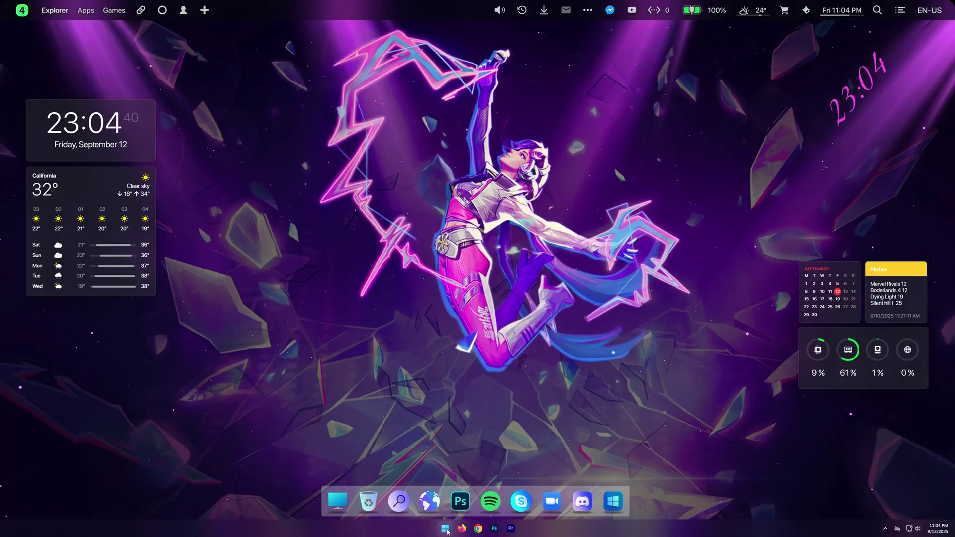
Step: Search Windows for "system configuration" and open the System Configuration utility
{"action": "key", "text": "super"}
{"action": "type", "text": "s"}
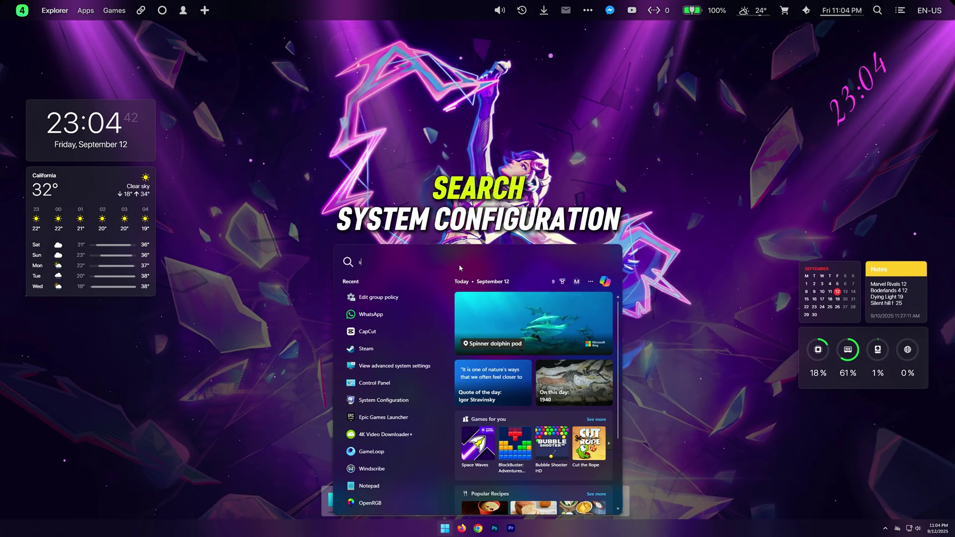
{"action": "type", "text": "ystem confi"}
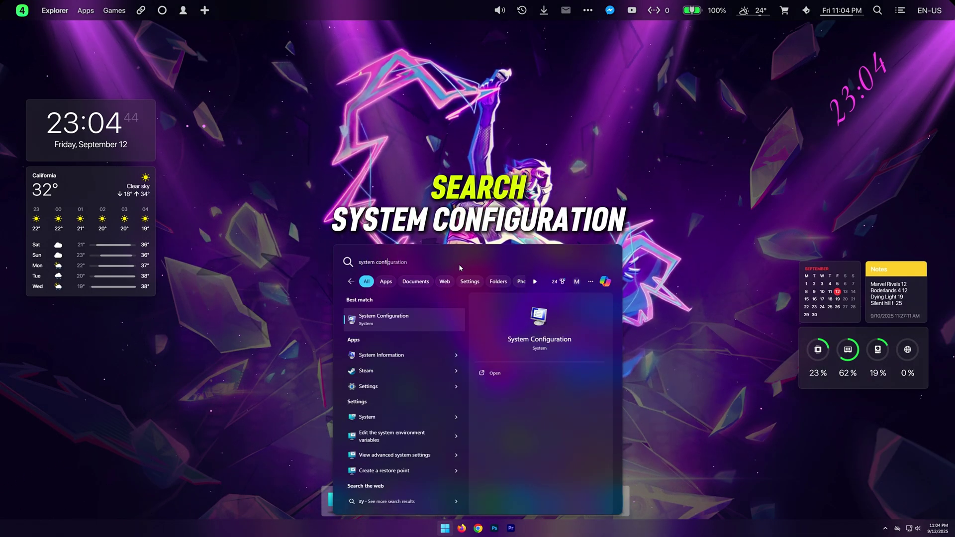
{"action": "type", "text": "guration"}
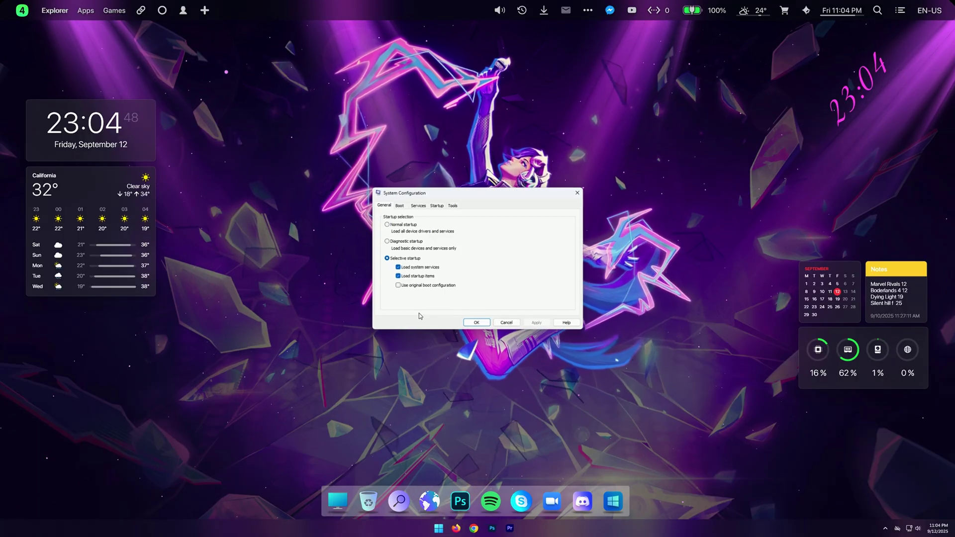
Step: Set the number of processors to 12 in the advanced boot options and exit System Configuration without restarting
{"action": "left_click", "coordinate": [399, 206]}
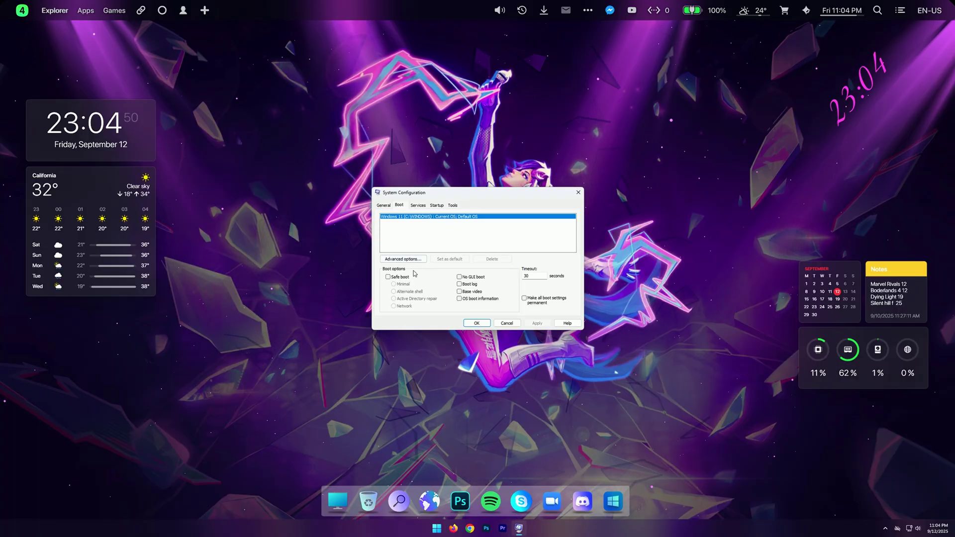
{"action": "left_click", "coordinate": [404, 259]}
{"action": "left_click", "coordinate": [414, 206]}
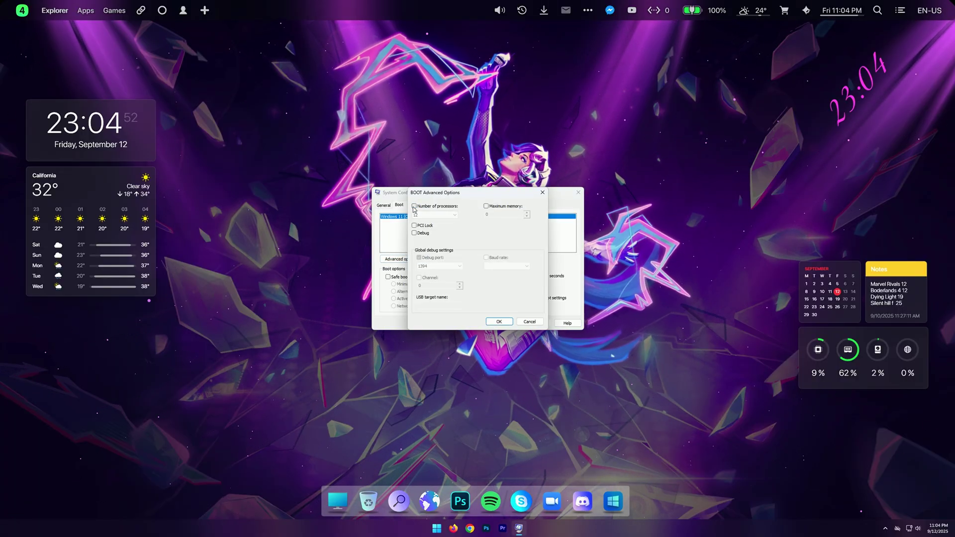
{"action": "left_click", "coordinate": [423, 217]}
{"action": "left_click", "coordinate": [420, 275]}
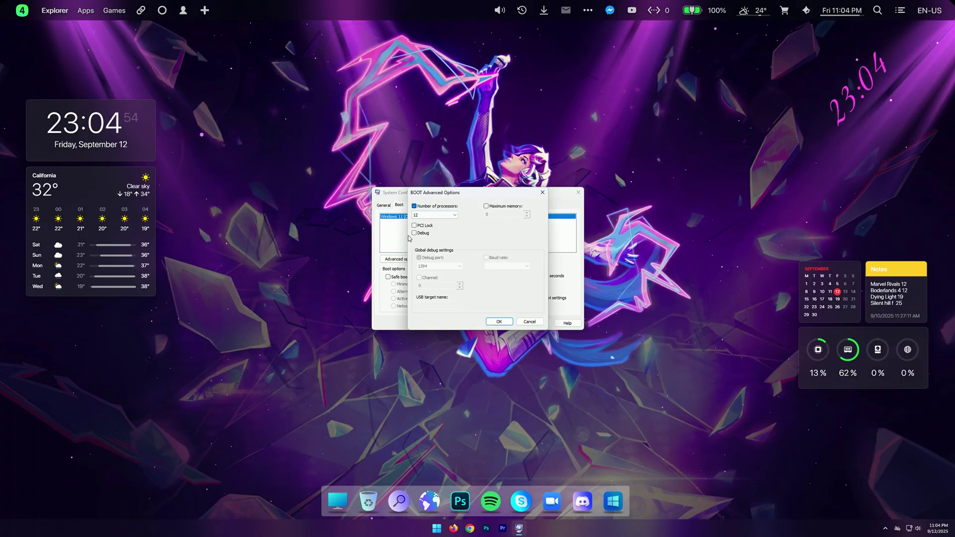
{"action": "left_click", "coordinate": [493, 321]}
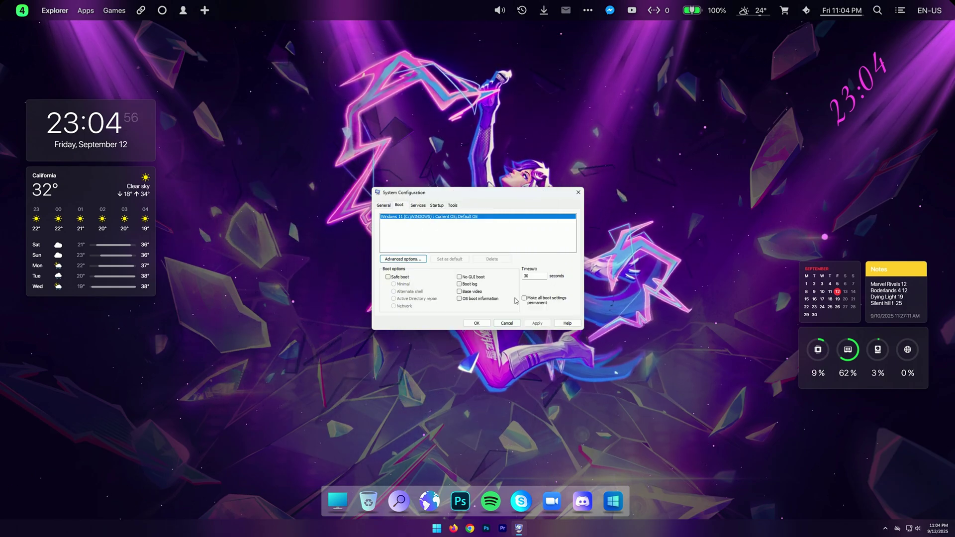
{"action": "left_click", "coordinate": [477, 323]}
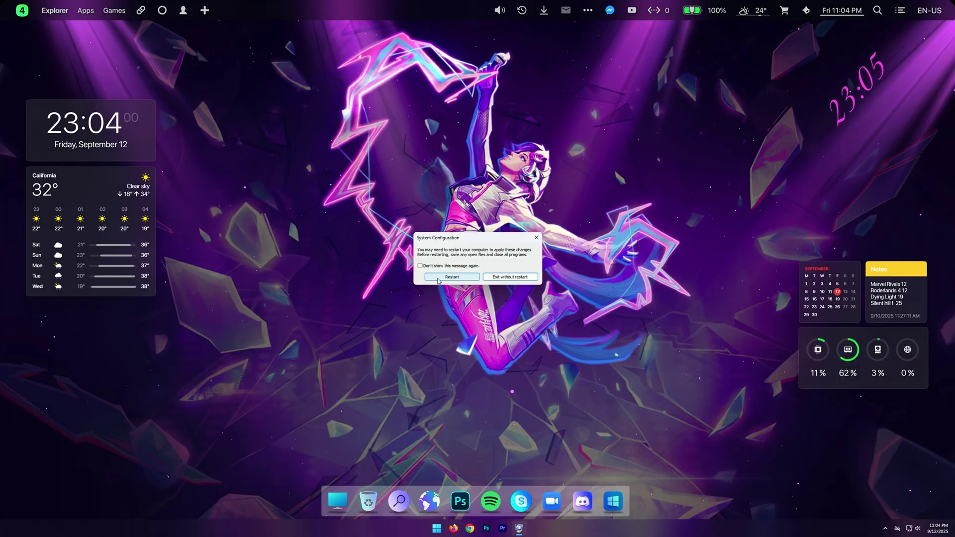
{"action": "left_click", "coordinate": [510, 277]}
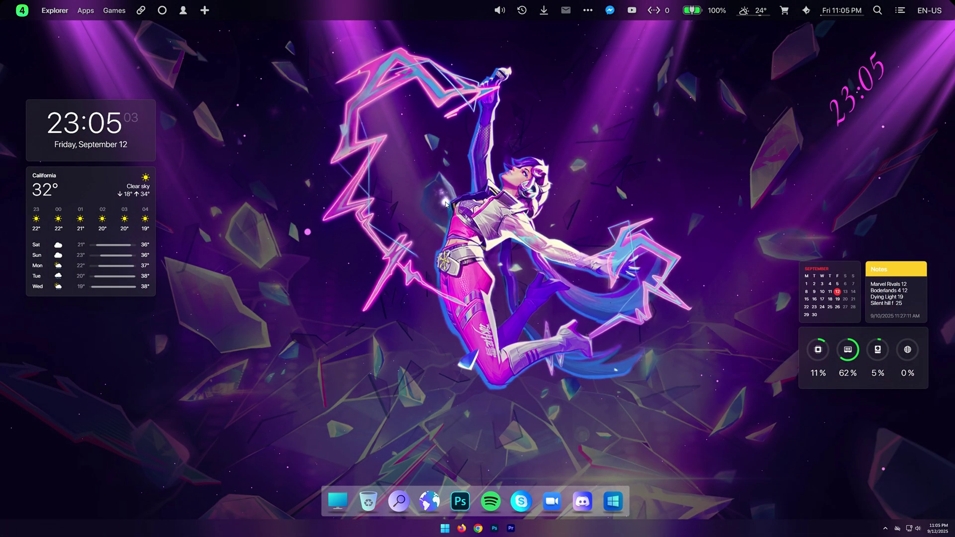
Step: Open the Windows display settings from the desktop and switch to the Gaming category
{"action": "right_click", "coordinate": [447, 197]}
{"action": "left_click", "coordinate": [475, 269]}
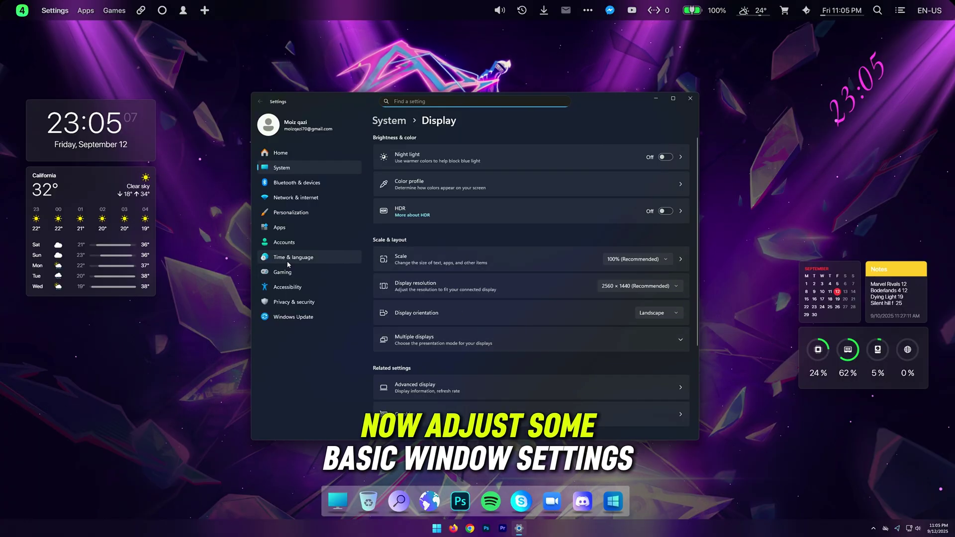
{"action": "left_click", "coordinate": [282, 273]}
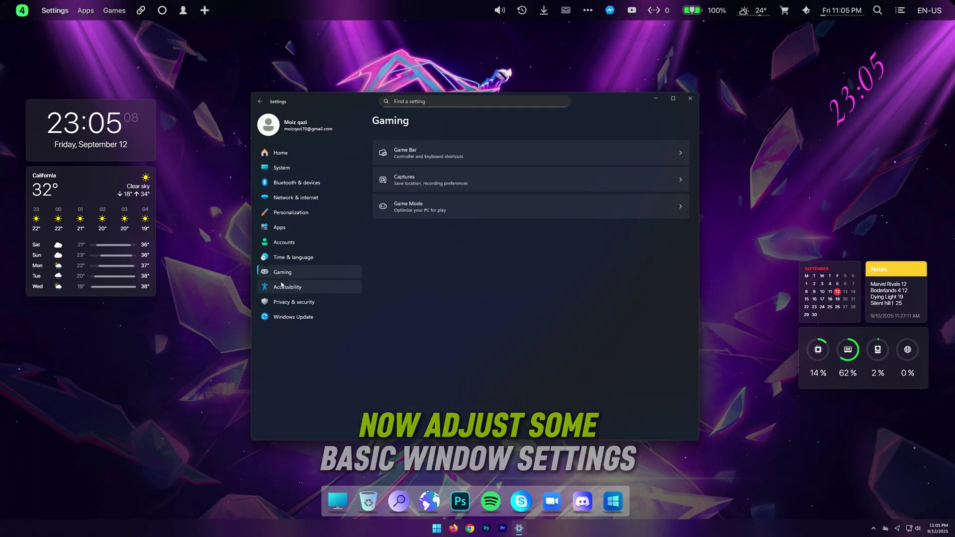
Step: Go through Game Mode to the Graphics settings and expand the D-drive Marvel-Win64-Shipping.exe entry among the custom application settings
{"action": "left_click", "coordinate": [415, 211]}
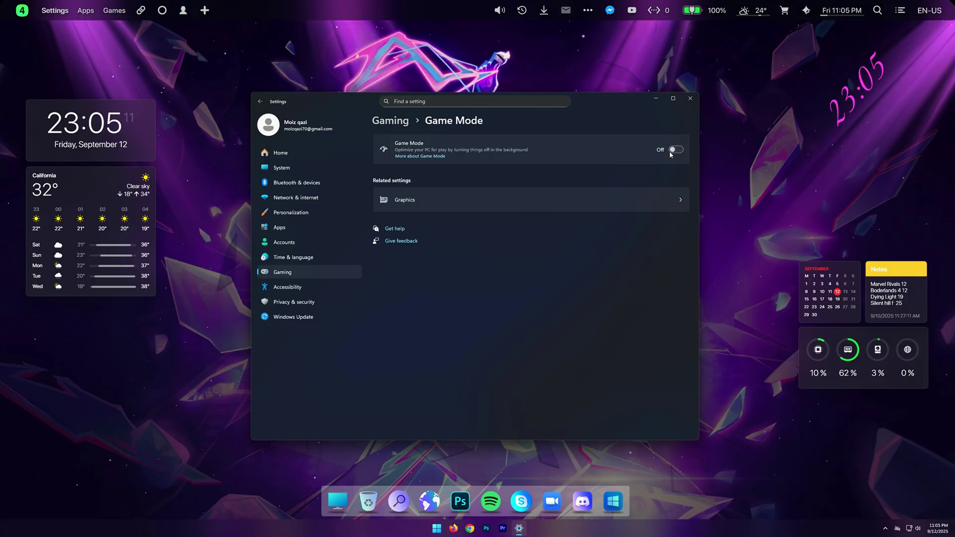
{"action": "left_click", "coordinate": [405, 201]}
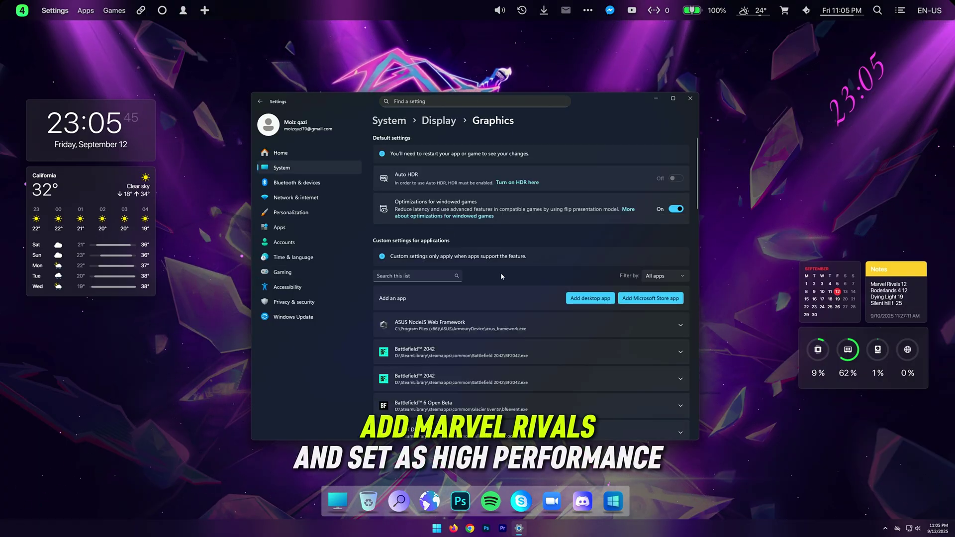
{"action": "scroll", "coordinate": [501, 274], "scroll_direction": "down", "scroll_amount": 10}
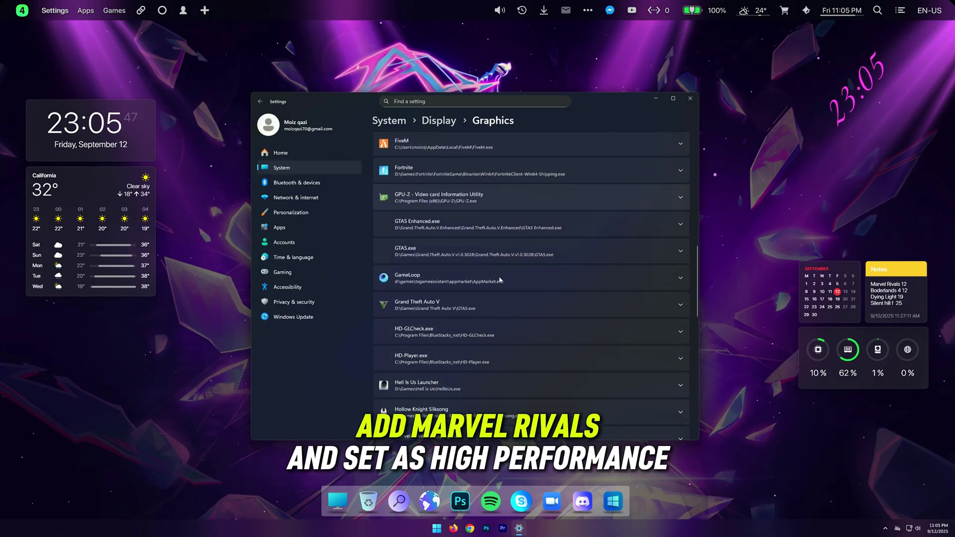
{"action": "scroll", "coordinate": [501, 280], "scroll_direction": "down", "scroll_amount": 5}
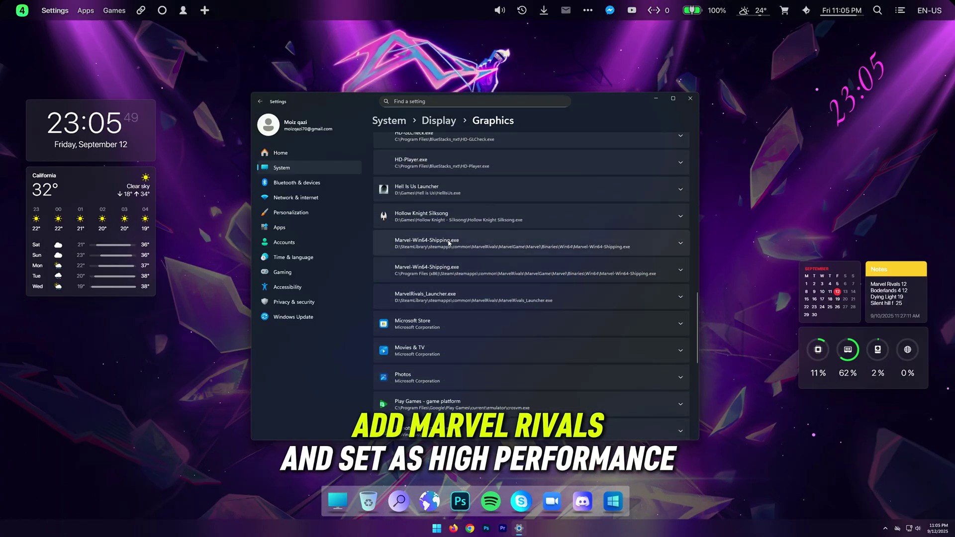
{"action": "left_click", "coordinate": [448, 243]}
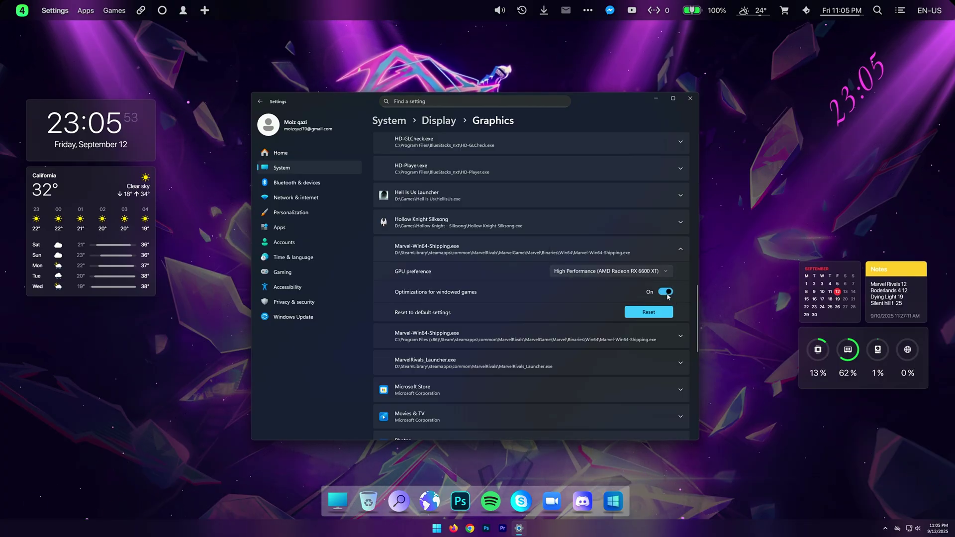
Step: Start a check for updates in Windows Update and close Settings
{"action": "left_click", "coordinate": [287, 318]}
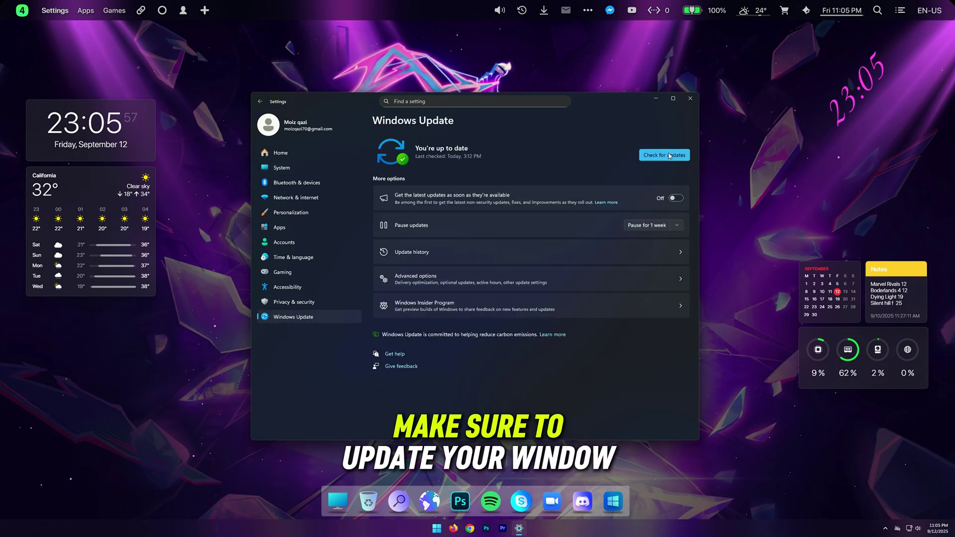
{"action": "left_click", "coordinate": [670, 156]}
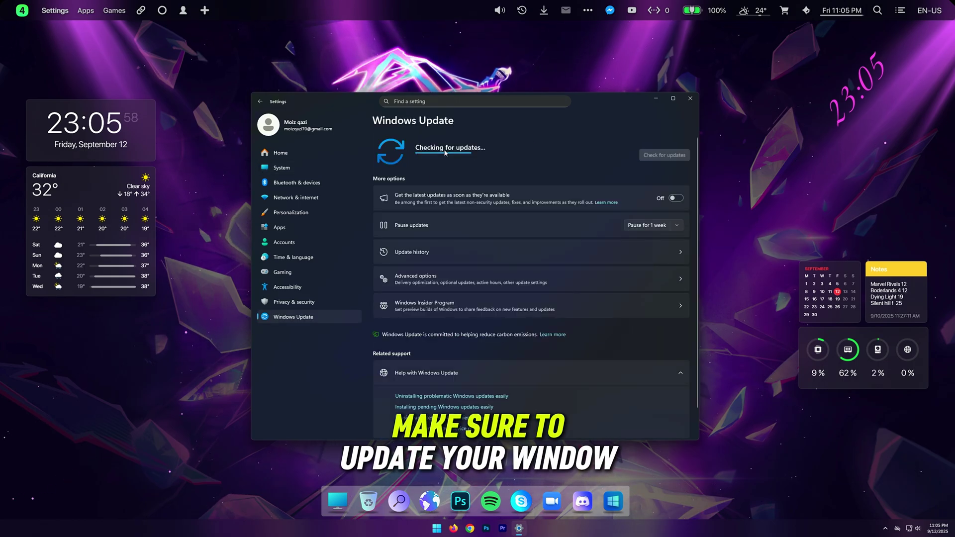
{"action": "left_click", "coordinate": [690, 98]}
Step: Open the graphics driver software from the desktop and close its window
{"action": "right_click", "coordinate": [572, 208]}
{"action": "left_click", "coordinate": [597, 298]}
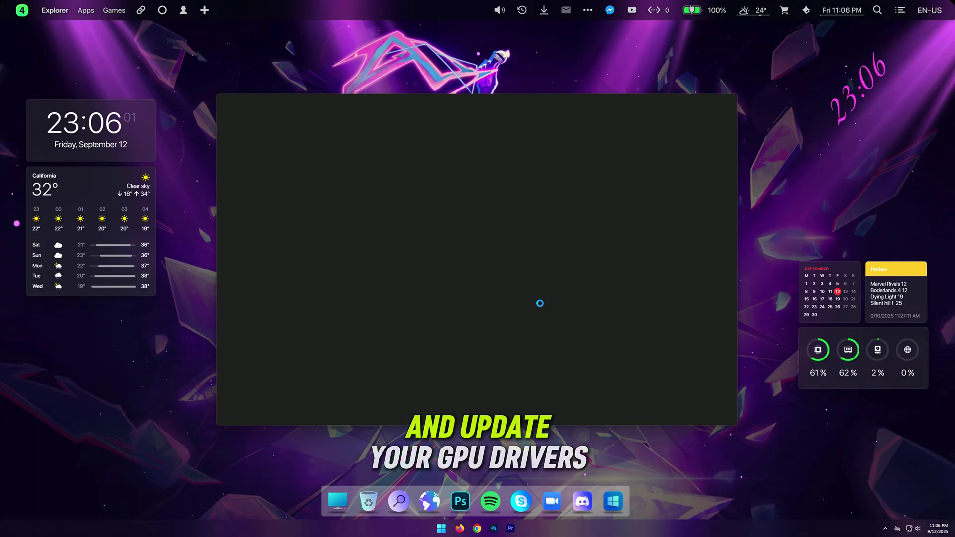
{"action": "left_click", "coordinate": [715, 113]}
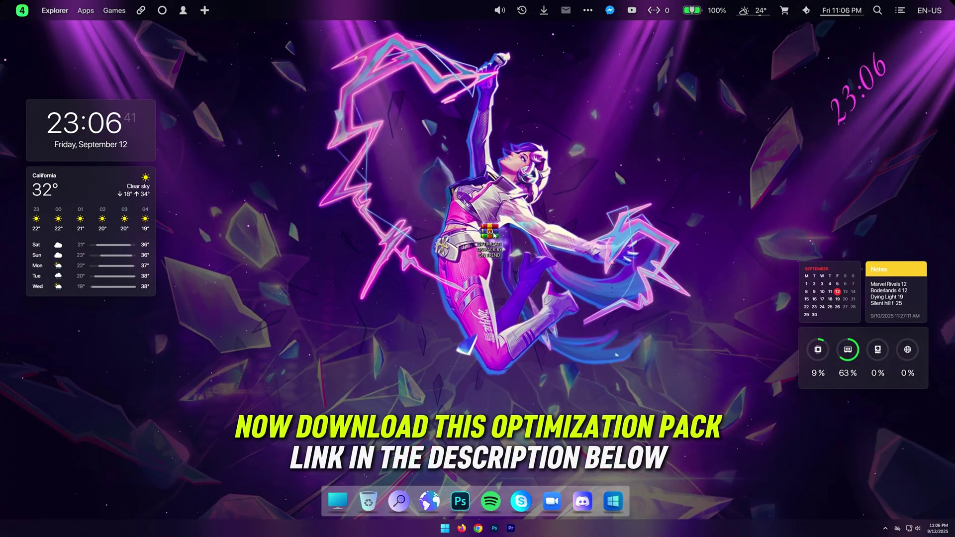
Step: Open the OPTIMIZATION PACK BY ON TREND.rar archive and extract its Optimization Pack folder to the desktop
{"action": "double_click", "coordinate": [489, 232]}
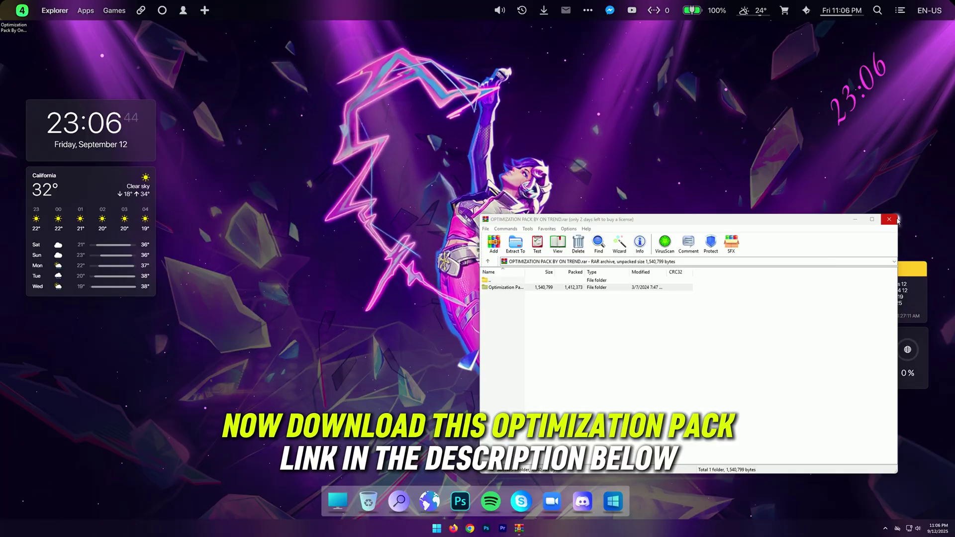
{"action": "left_click_drag", "start_coordinate": [505, 288], "coordinate": [463, 236]}
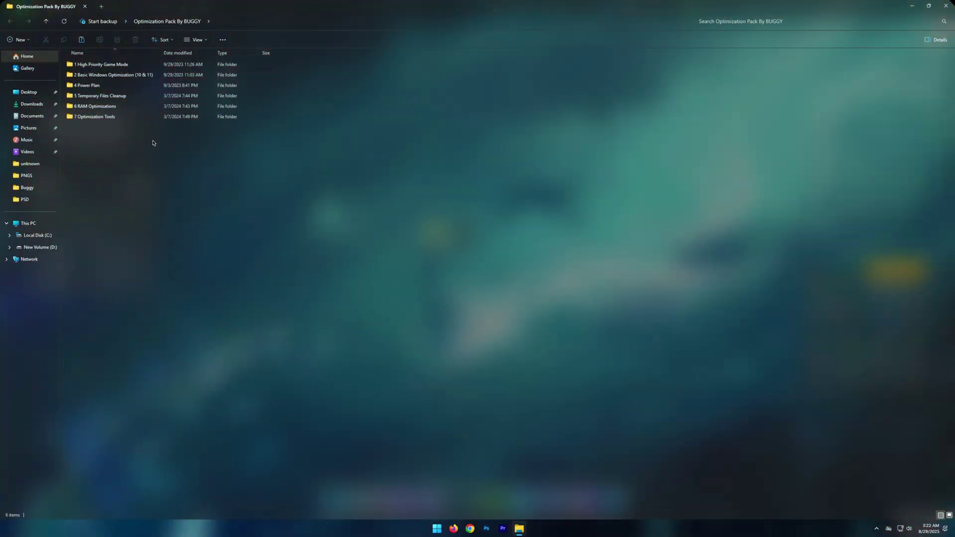
Step: Run the registry file in the "1 High Priority Game Mode" folder and allow Registry Editor to make changes
{"action": "double_click", "coordinate": [99, 68]}
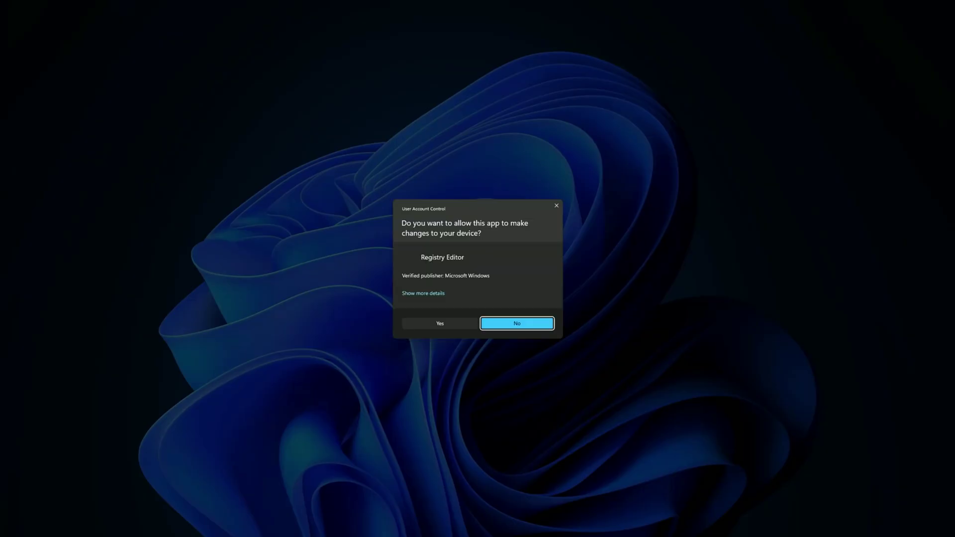
{"action": "left_click", "coordinate": [454, 323]}
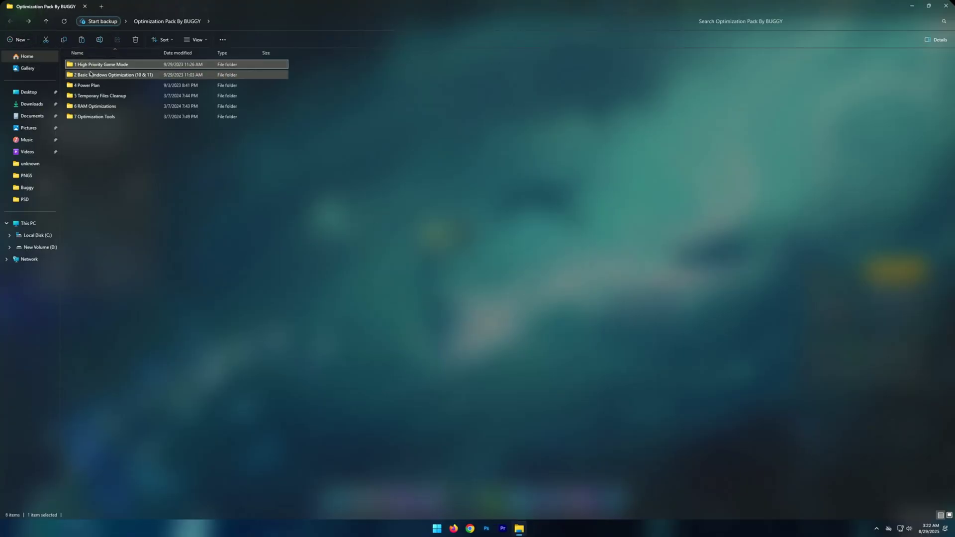
Step: Add the Disable Background Apps entries from the "2 Basic Windows Optimization (10 & 11)" folder to the registry
{"action": "double_click", "coordinate": [91, 74]}
{"action": "key", "text": "ctrl+a"}
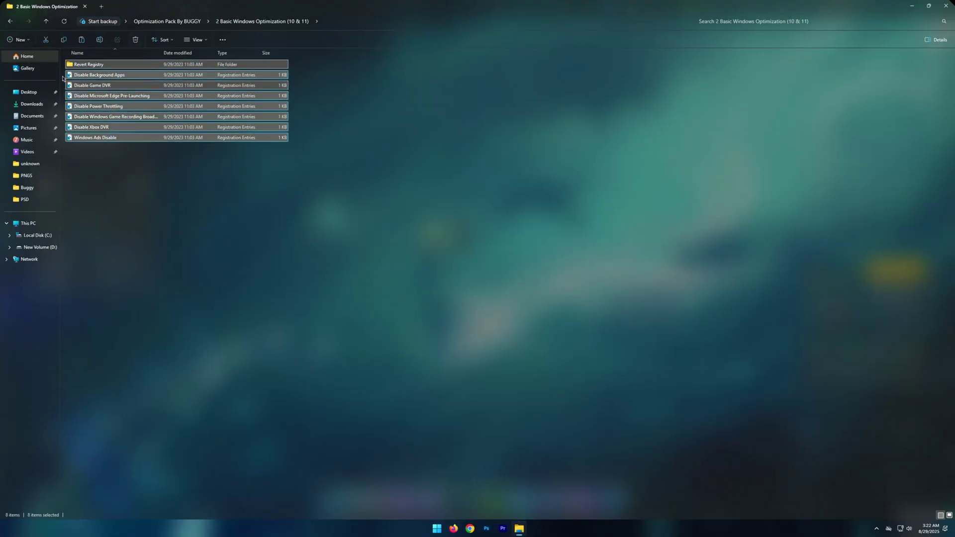
{"action": "left_click", "coordinate": [100, 75]}
{"action": "double_click", "coordinate": [90, 75]}
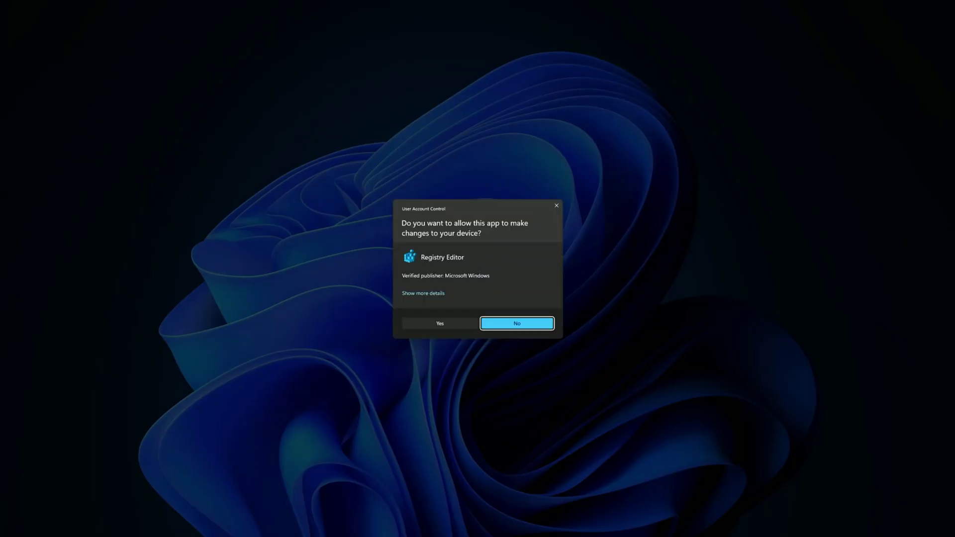
{"action": "left_click", "coordinate": [450, 322]}
{"action": "left_click", "coordinate": [534, 275]}
{"action": "left_click", "coordinate": [560, 267]}
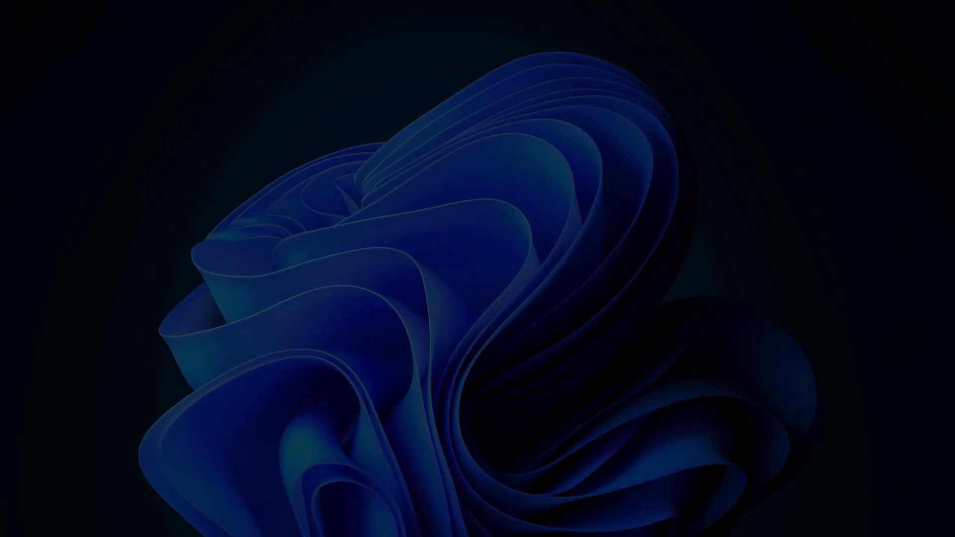
Step: Add the Disable Game DVR and Disable Microsoft Edge Pre-Launching entries to the registry
{"action": "left_click", "coordinate": [438, 322]}
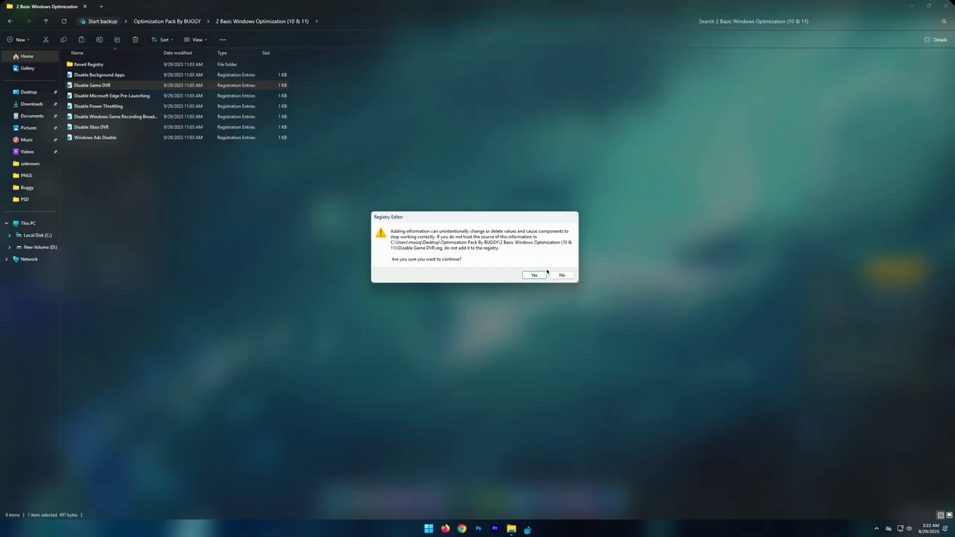
{"action": "left_click", "coordinate": [534, 275]}
{"action": "left_click", "coordinate": [558, 265]}
{"action": "double_click", "coordinate": [112, 96]}
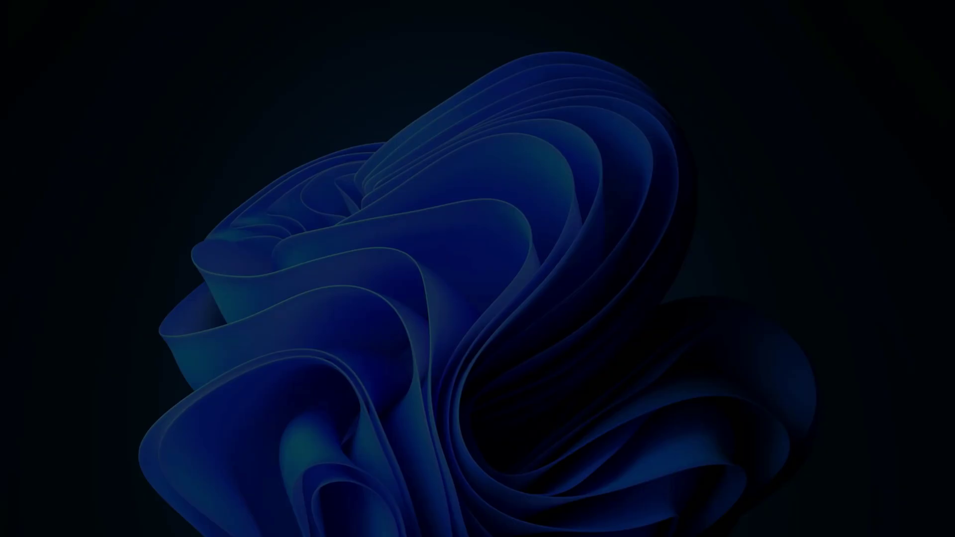
{"action": "left_click", "coordinate": [438, 322]}
{"action": "left_click", "coordinate": [535, 274]}
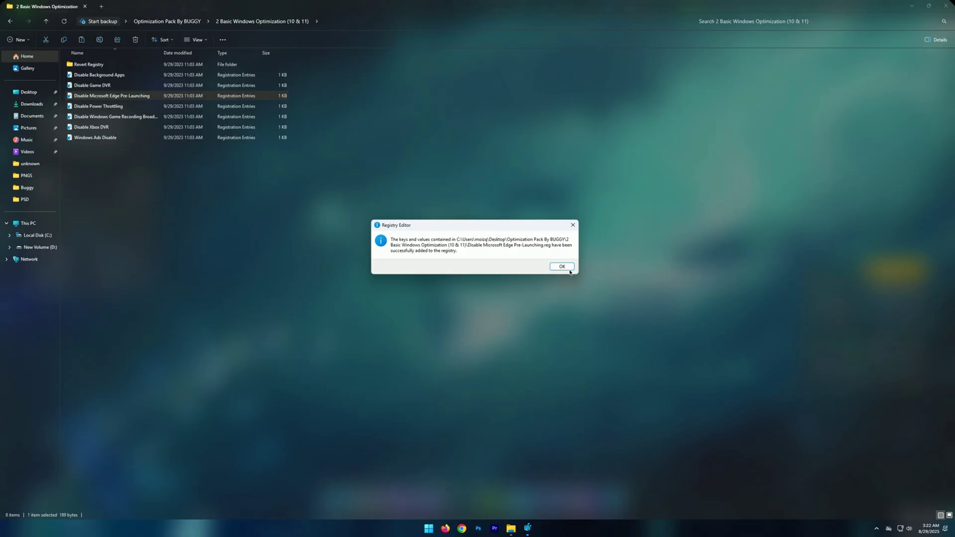
{"action": "left_click", "coordinate": [559, 267]}
Step: Add the Disable Power Throttling and Disable Windows Game Recording Broadcasting entries to the registry
{"action": "double_click", "coordinate": [149, 108]}
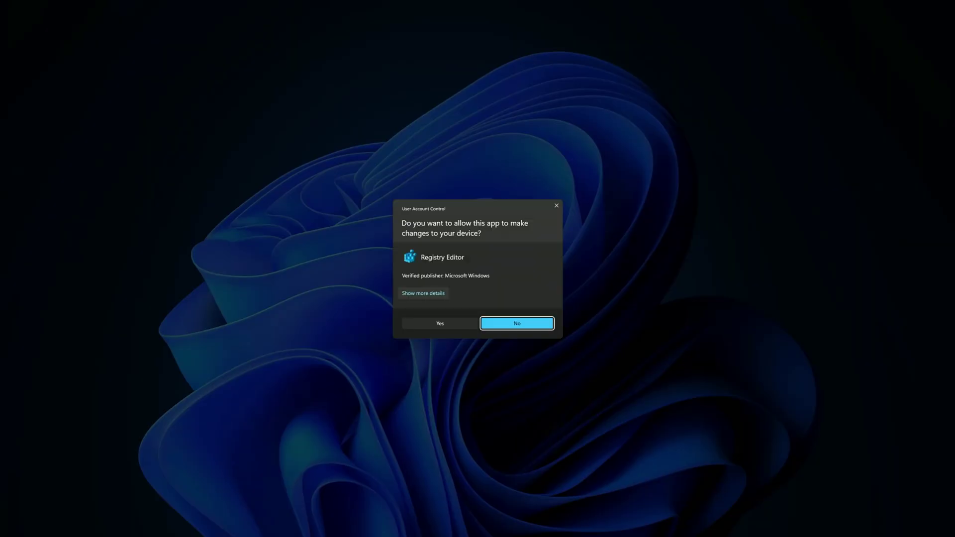
{"action": "left_click", "coordinate": [440, 323]}
{"action": "left_click", "coordinate": [535, 273]}
{"action": "left_click", "coordinate": [560, 267]}
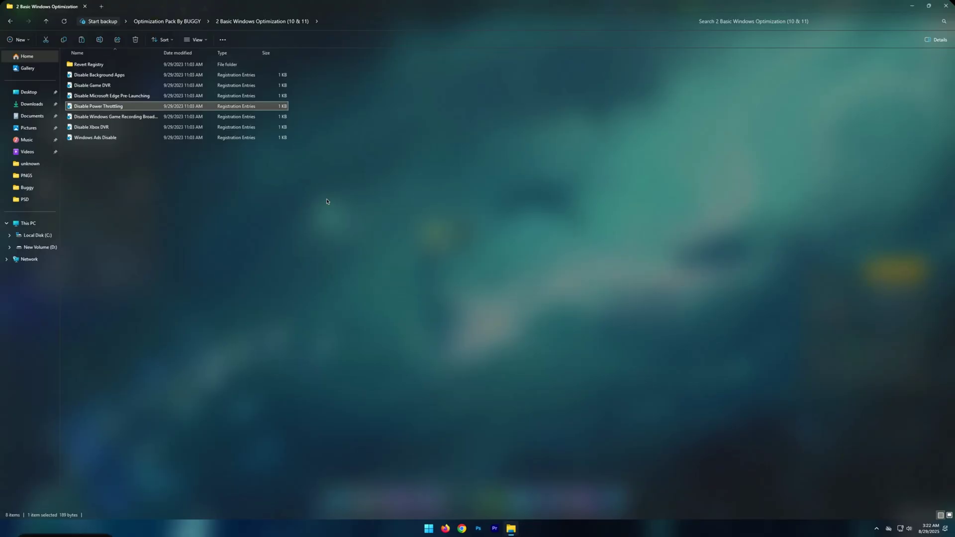
{"action": "double_click", "coordinate": [116, 117]}
{"action": "left_click", "coordinate": [440, 324]}
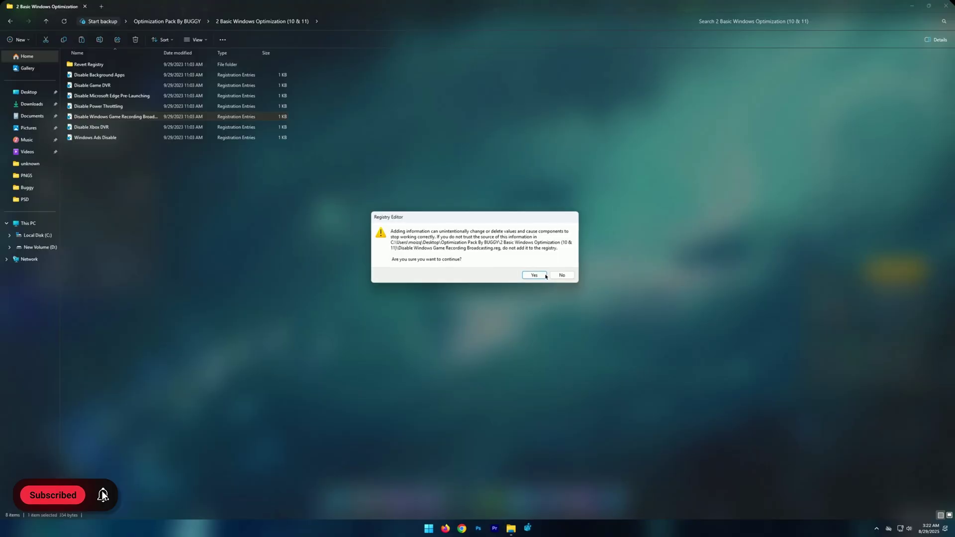
{"action": "left_click", "coordinate": [534, 275]}
{"action": "left_click", "coordinate": [560, 267]}
Step: Add the Disable Xbox DVR and Windows Ads Disable entries to the registry
{"action": "left_click", "coordinate": [91, 127]}
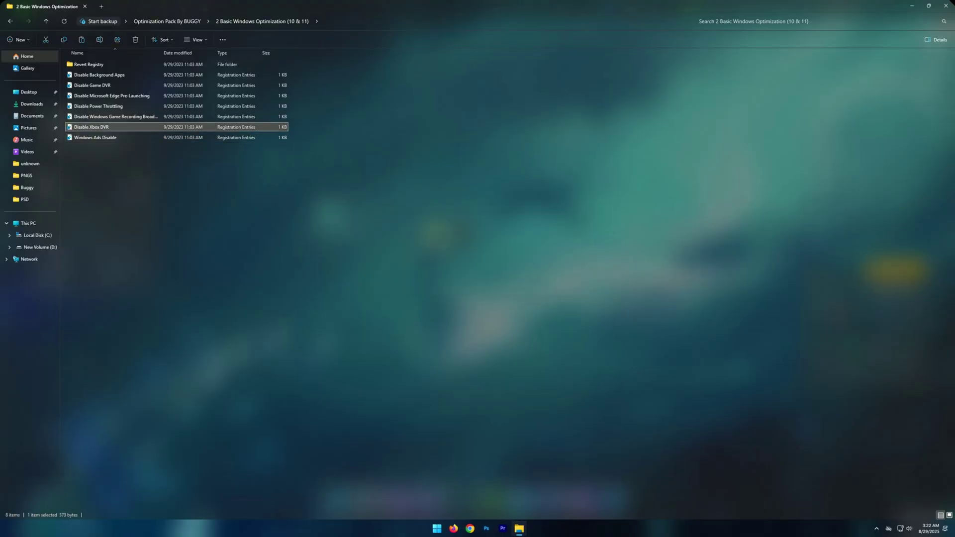
{"action": "double_click", "coordinate": [92, 127]}
{"action": "left_click", "coordinate": [440, 323]}
{"action": "left_click", "coordinate": [534, 275]}
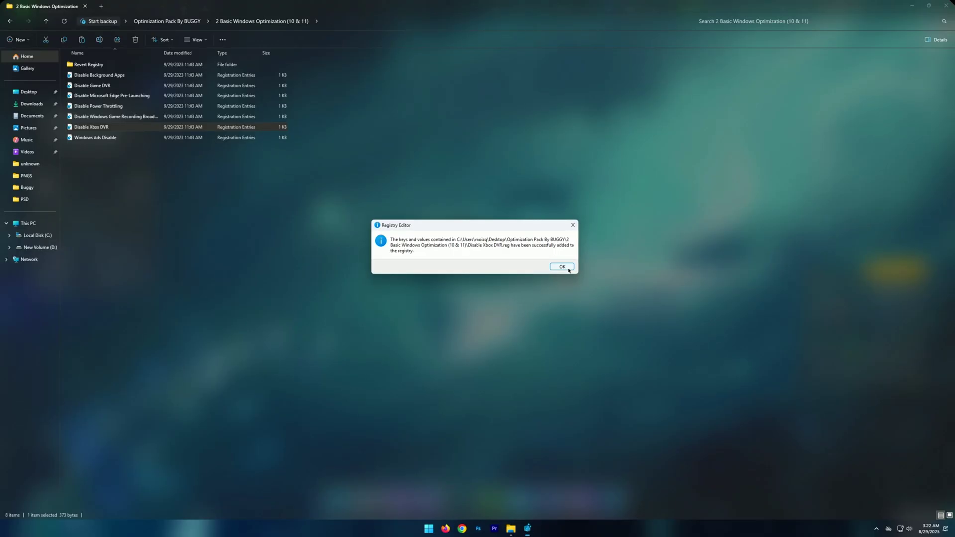
{"action": "left_click", "coordinate": [563, 267]}
{"action": "double_click", "coordinate": [116, 138]}
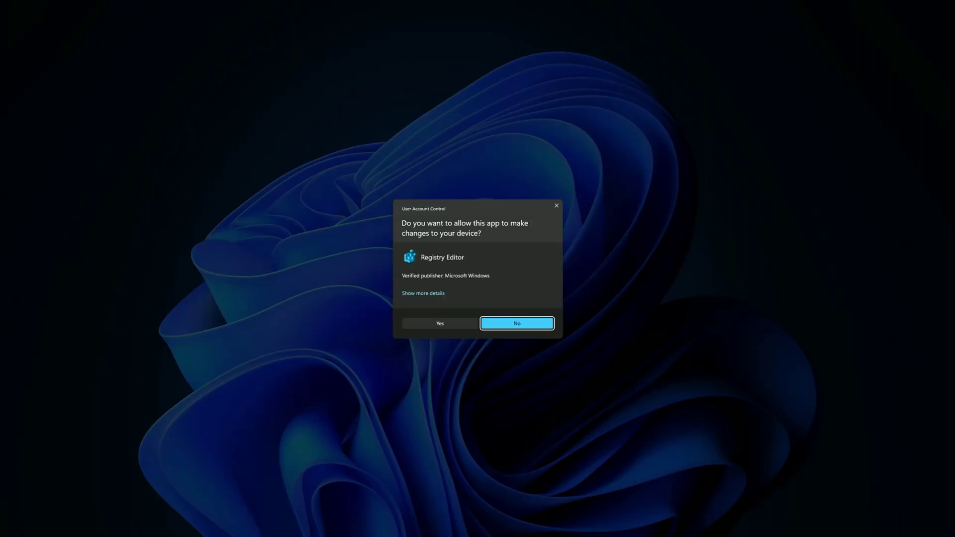
{"action": "left_click", "coordinate": [440, 324]}
{"action": "left_click", "coordinate": [535, 275]}
{"action": "left_click", "coordinate": [563, 268]}
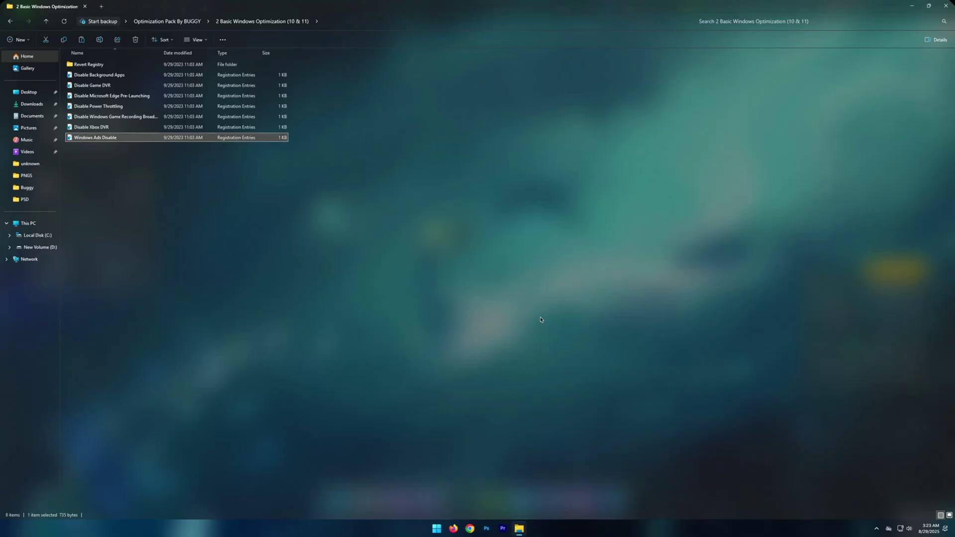
Step: Choose the Ultimate Performance plan through the Power Plans shortcut in the "4 Power Plan" folder and close Power Options
{"action": "left_click", "coordinate": [10, 21]}
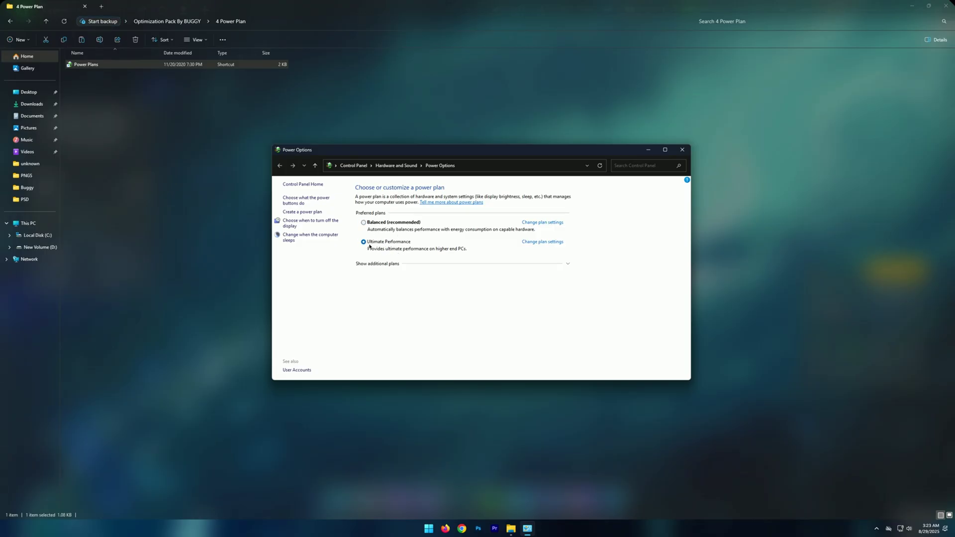
{"action": "left_click", "coordinate": [683, 150]}
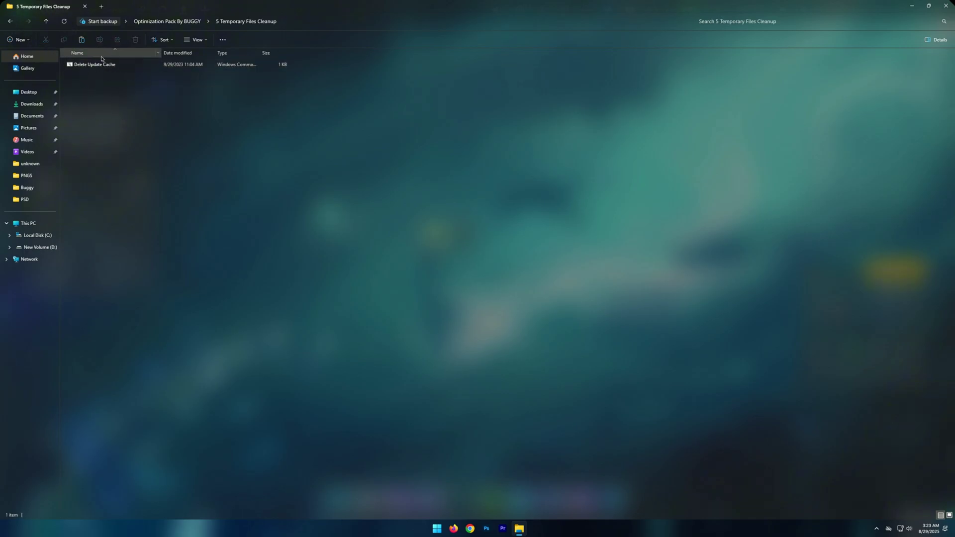
Step: Run the Delete Update Cache script in the "5 Temporary Files Cleanup" folder and close its command window
{"action": "double_click", "coordinate": [100, 66]}
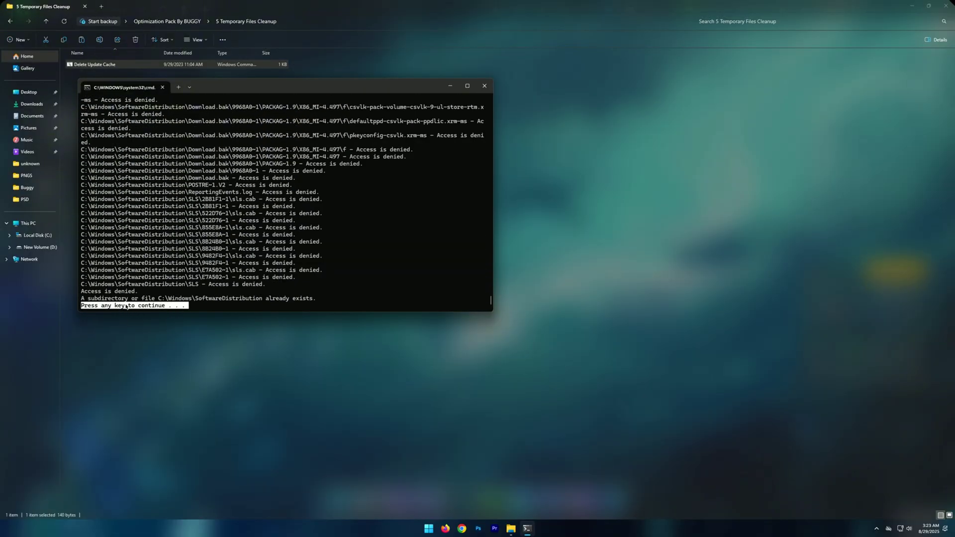
{"action": "left_click", "coordinate": [485, 86]}
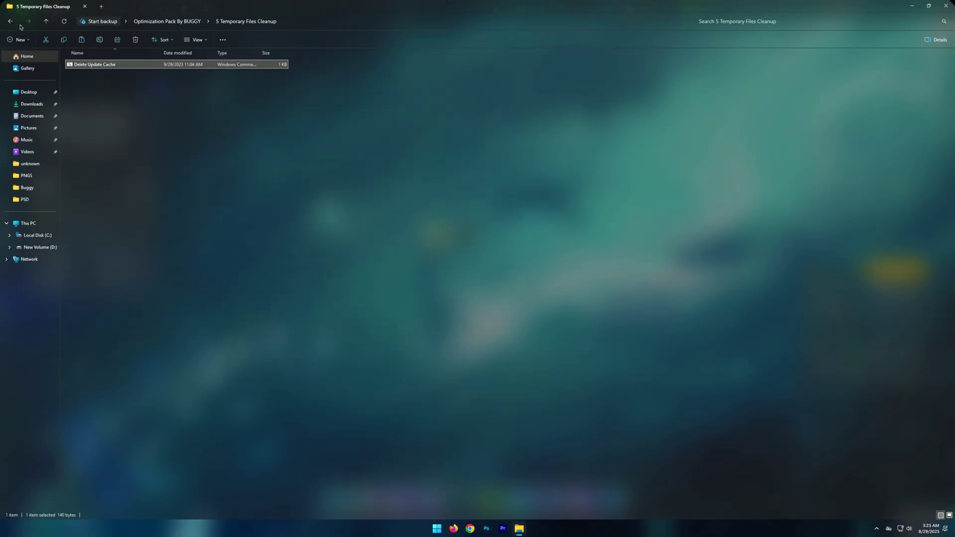
Step: Open the "6 RAM Optimizations" folder and check the installed memory capacity in Task Manager
{"action": "key", "text": "alt+Left"}
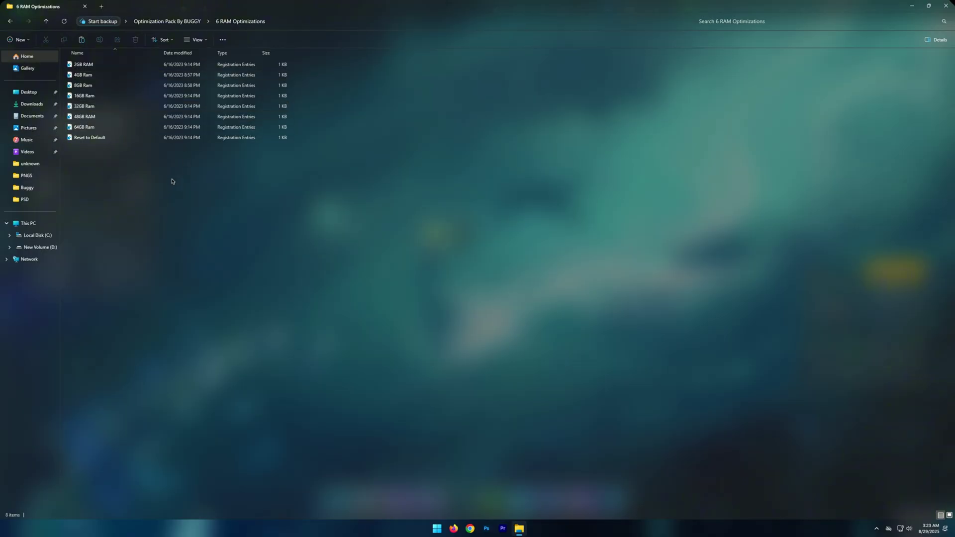
{"action": "key", "text": "ctrl+a"}
{"action": "right_click", "coordinate": [589, 528]}
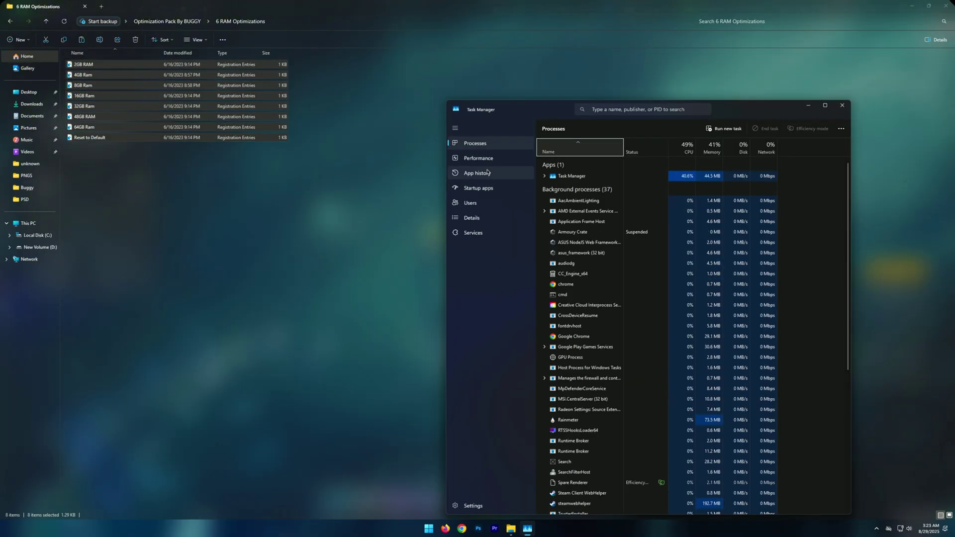
{"action": "left_click", "coordinate": [479, 158]}
{"action": "left_click", "coordinate": [588, 177]}
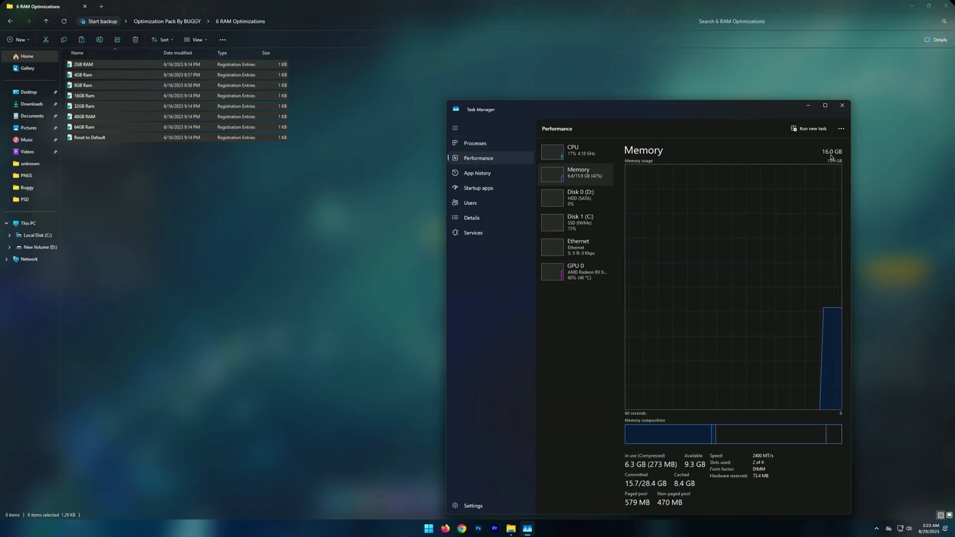
{"action": "left_click", "coordinate": [849, 105]}
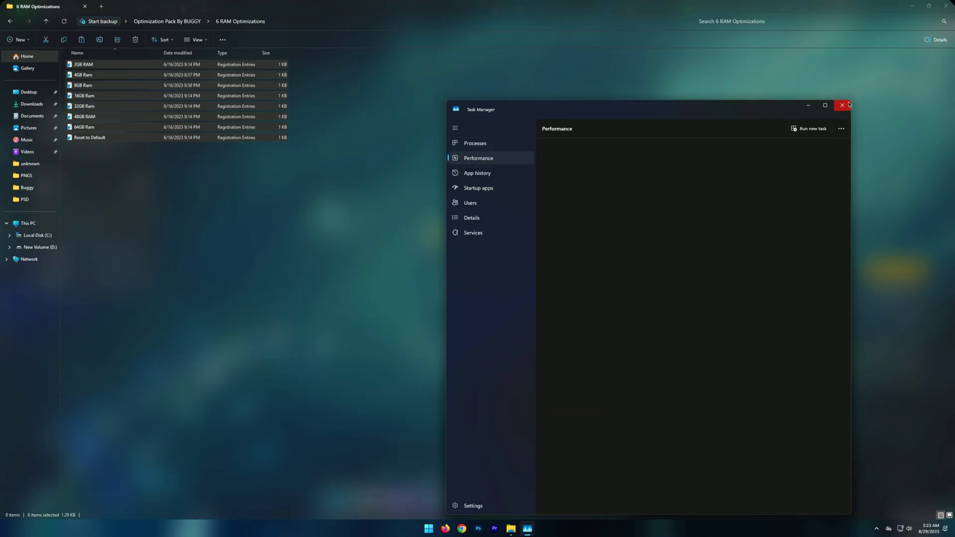
Step: Add the 16GB Ram entries from the "6 RAM Optimizations" folder to the registry
{"action": "left_click", "coordinate": [205, 188]}
{"action": "double_click", "coordinate": [82, 96]}
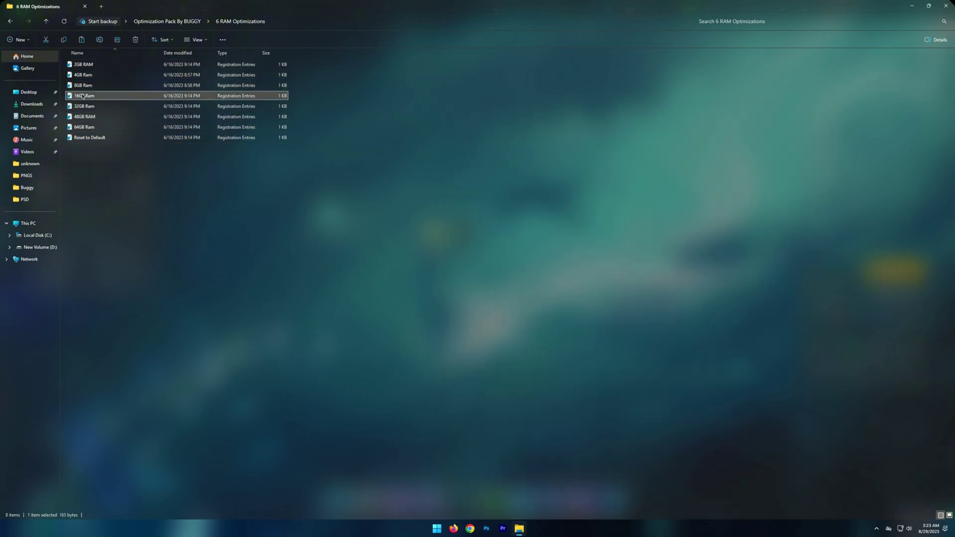
{"action": "left_click", "coordinate": [469, 328]}
{"action": "left_click", "coordinate": [533, 275]}
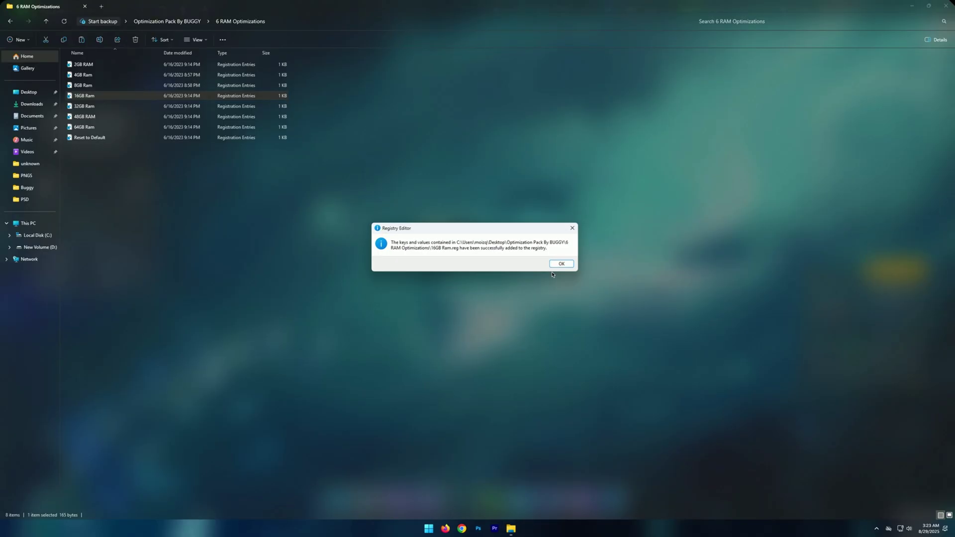
{"action": "left_click", "coordinate": [560, 267]}
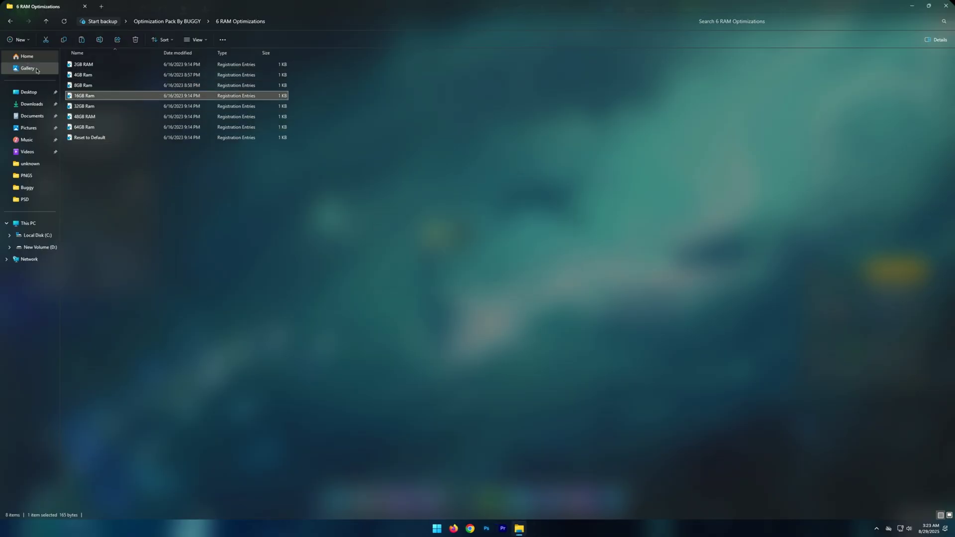
Step: Install Mem Reduct from the "7 Optimization Tools" folder, accepting the license and default setup options, and launch it
{"action": "left_click", "coordinate": [10, 21]}
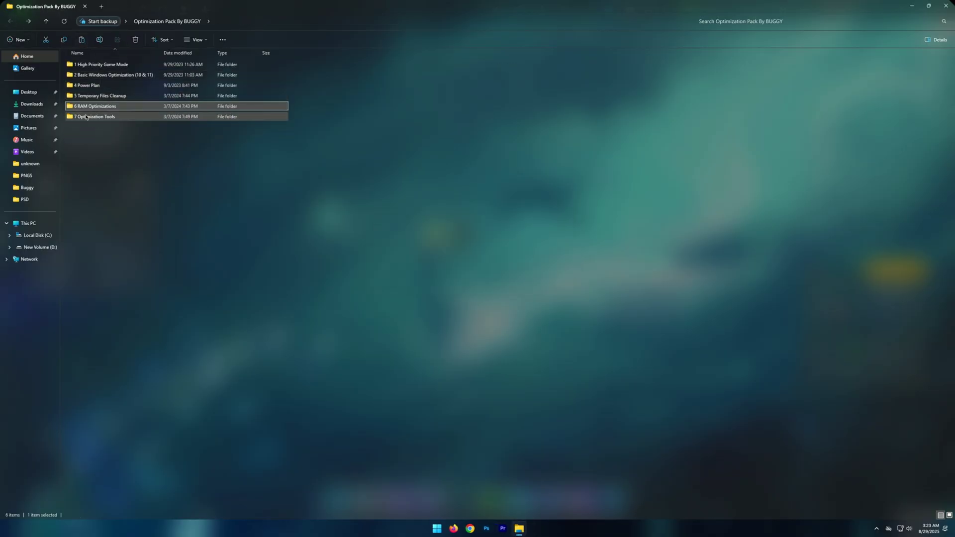
{"action": "double_click", "coordinate": [86, 117]}
{"action": "left_click", "coordinate": [83, 66]}
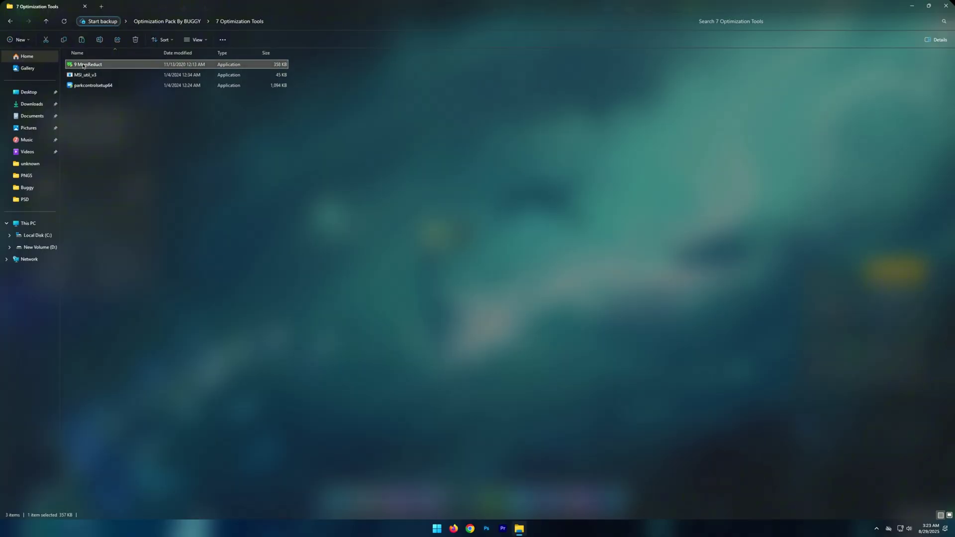
{"action": "double_click", "coordinate": [83, 65]}
{"action": "left_click", "coordinate": [516, 329]}
{"action": "left_click", "coordinate": [517, 324]}
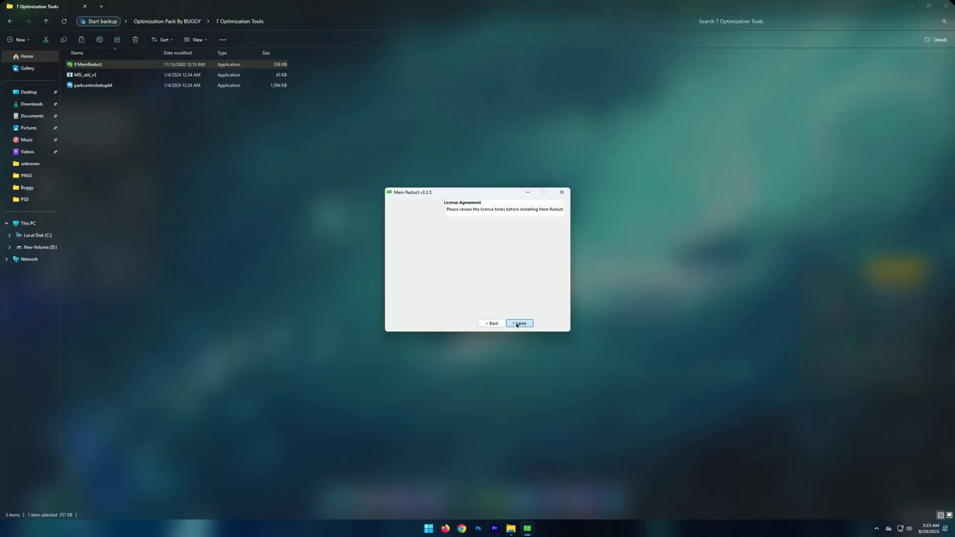
{"action": "left_click", "coordinate": [516, 324]}
{"action": "left_click", "coordinate": [517, 324]}
{"action": "left_click", "coordinate": [517, 324]}
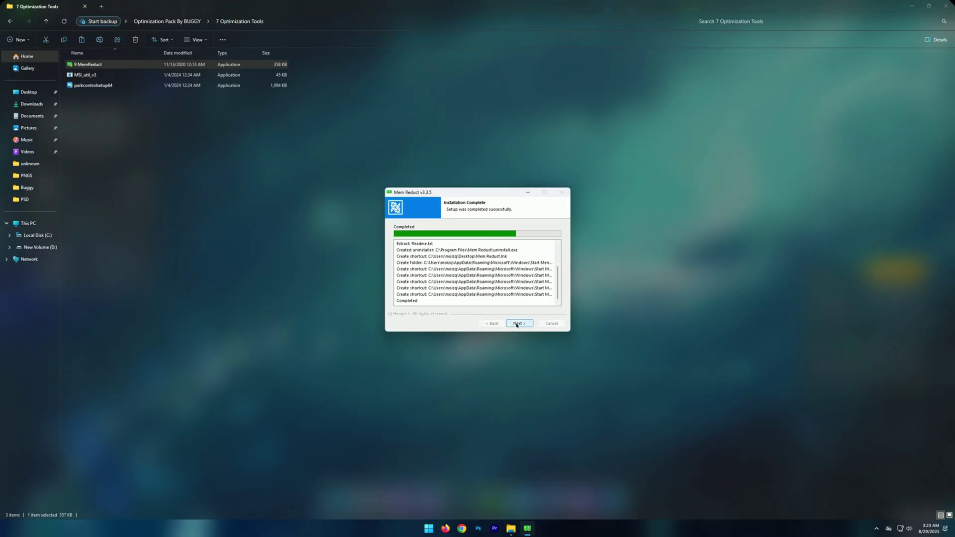
{"action": "left_click", "coordinate": [519, 323]}
{"action": "left_click", "coordinate": [520, 324]}
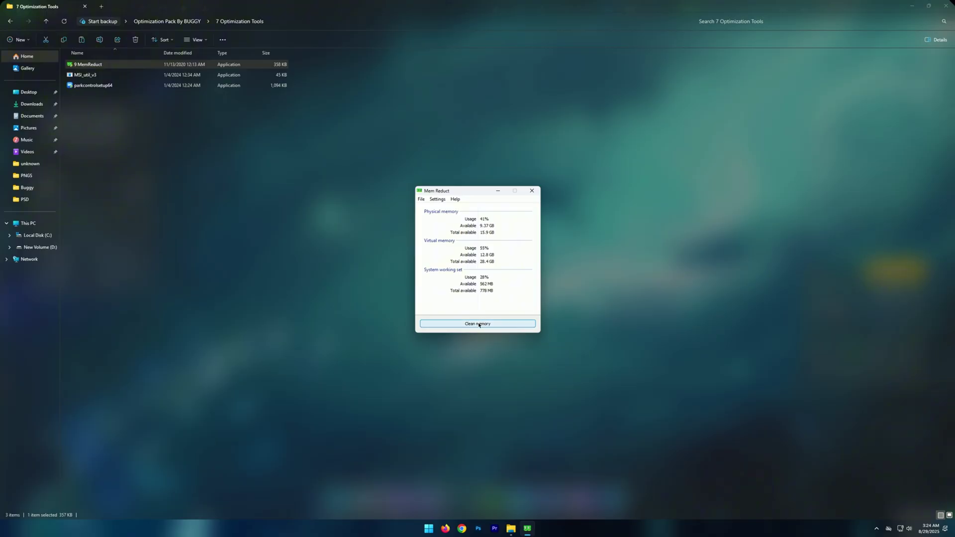
Step: Clean the memory with Mem Reduct, confirm the cleanup and close its window
{"action": "left_click", "coordinate": [478, 324]}
{"action": "left_click", "coordinate": [503, 273]}
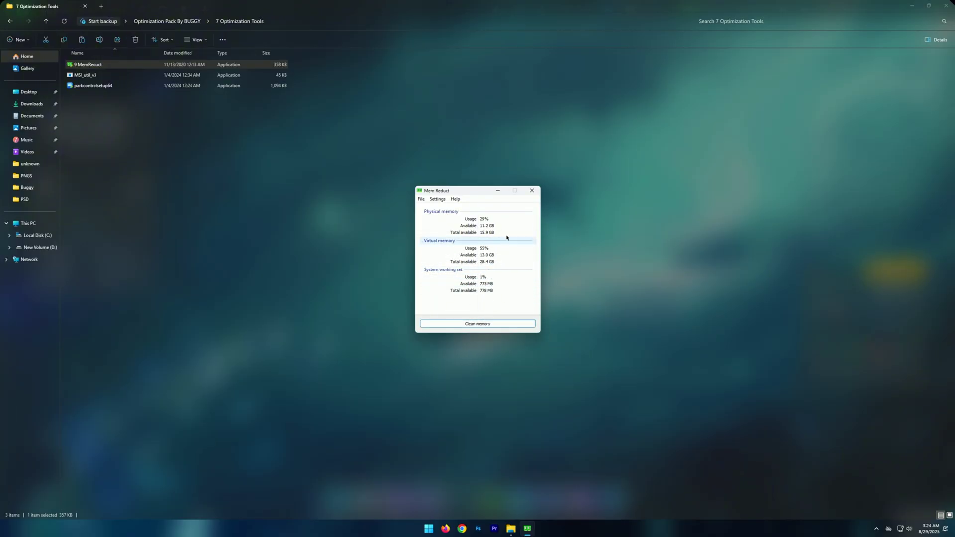
{"action": "left_click", "coordinate": [532, 191]}
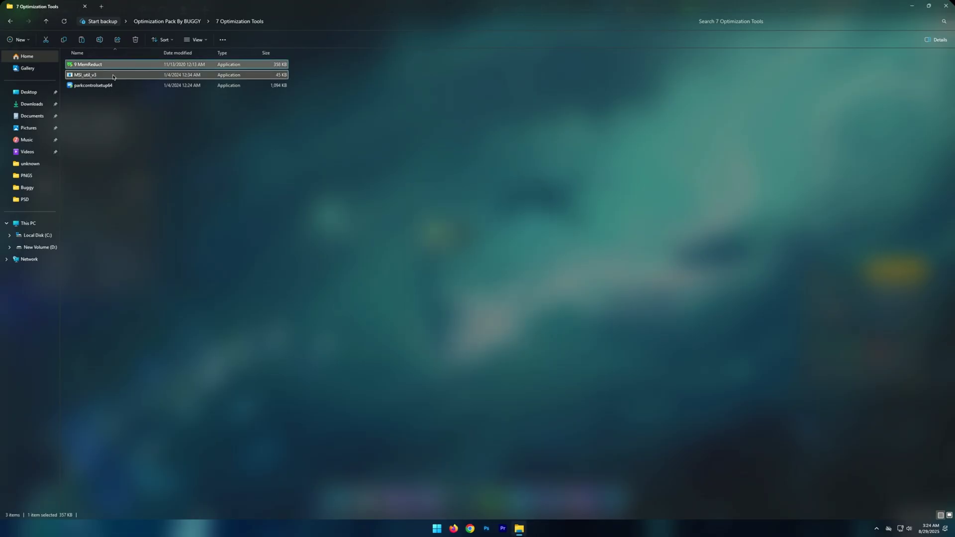
Step: Run MSI_util_v3 as administrator and move its window to the middle of the screen
{"action": "left_click", "coordinate": [113, 76]}
{"action": "right_click", "coordinate": [109, 77]}
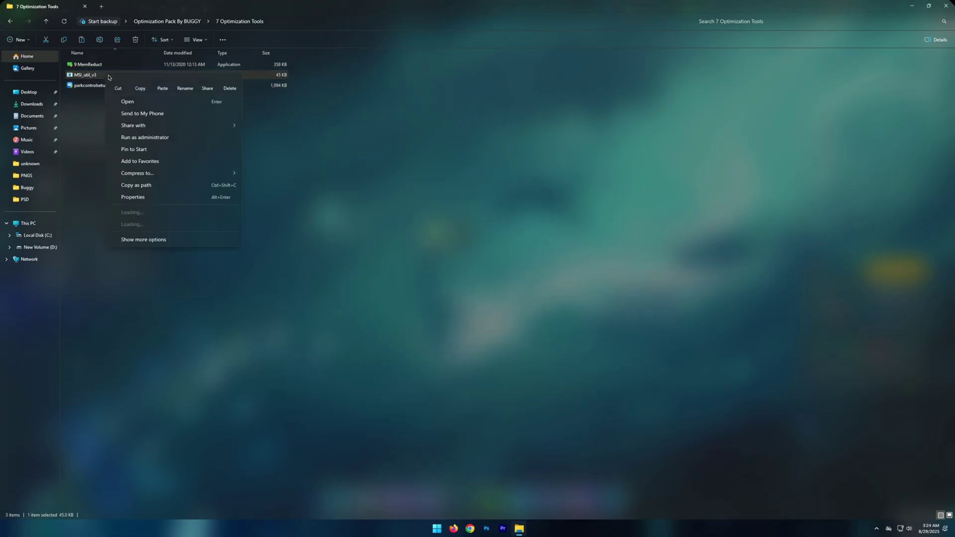
{"action": "left_click", "coordinate": [152, 138]}
{"action": "left_click", "coordinate": [446, 332]}
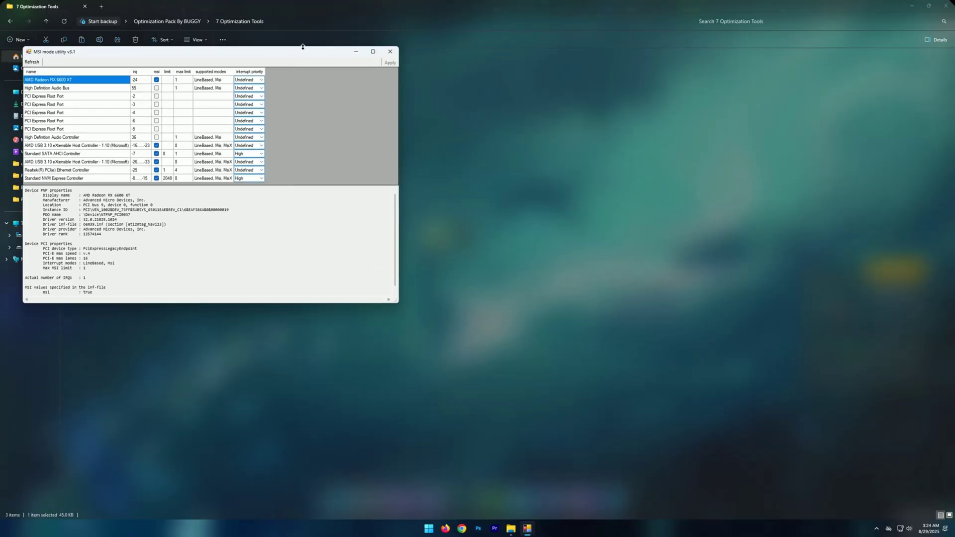
{"action": "left_click_drag", "start_coordinate": [269, 26], "coordinate": [496, 139]}
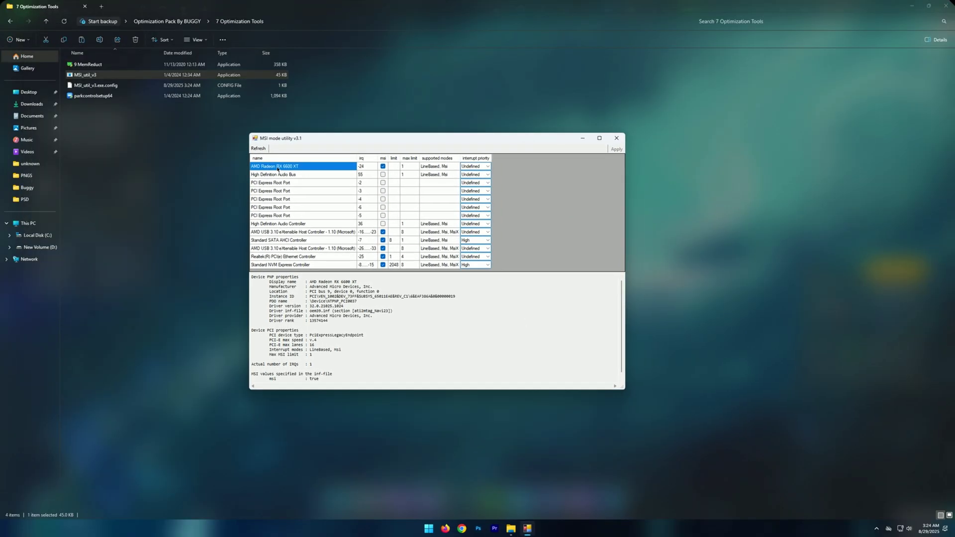
Step: Set the interrupt priority of the AMD Radeon RX 6600 XT to High and close the MSI mode utility
{"action": "left_click", "coordinate": [471, 167]}
{"action": "left_click", "coordinate": [487, 167]}
{"action": "left_click", "coordinate": [461, 189]}
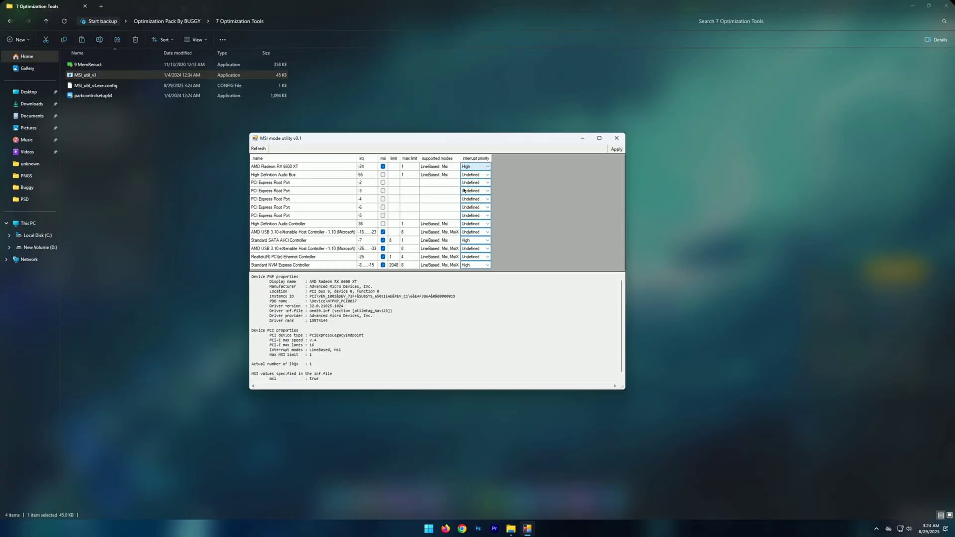
{"action": "left_click", "coordinate": [621, 142]}
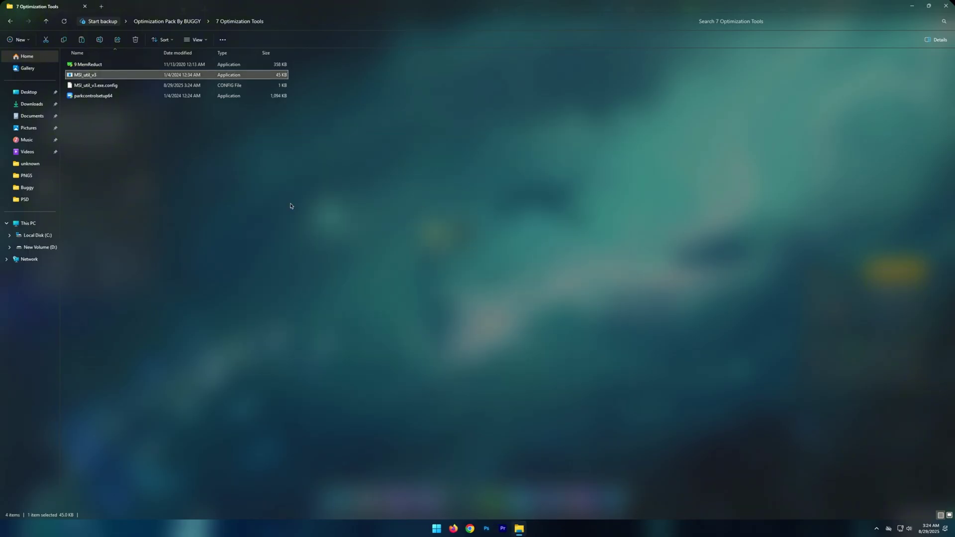
Step: Install ParkControl from parkcontrolsetup64, accepting the license agreement and the default destination folder
{"action": "left_click", "coordinate": [92, 96]}
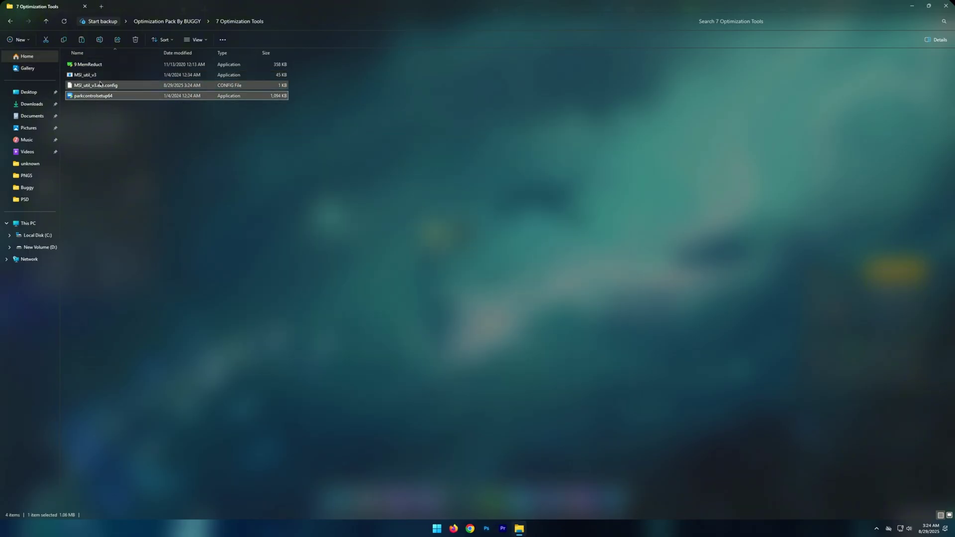
{"action": "left_click", "coordinate": [122, 104]}
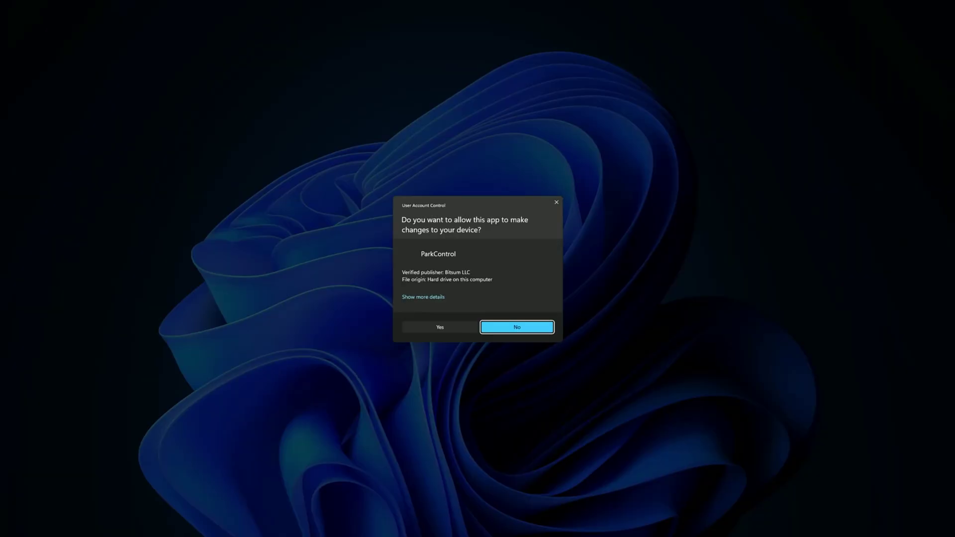
{"action": "key", "text": "alt+y"}
{"action": "left_click", "coordinate": [478, 281]}
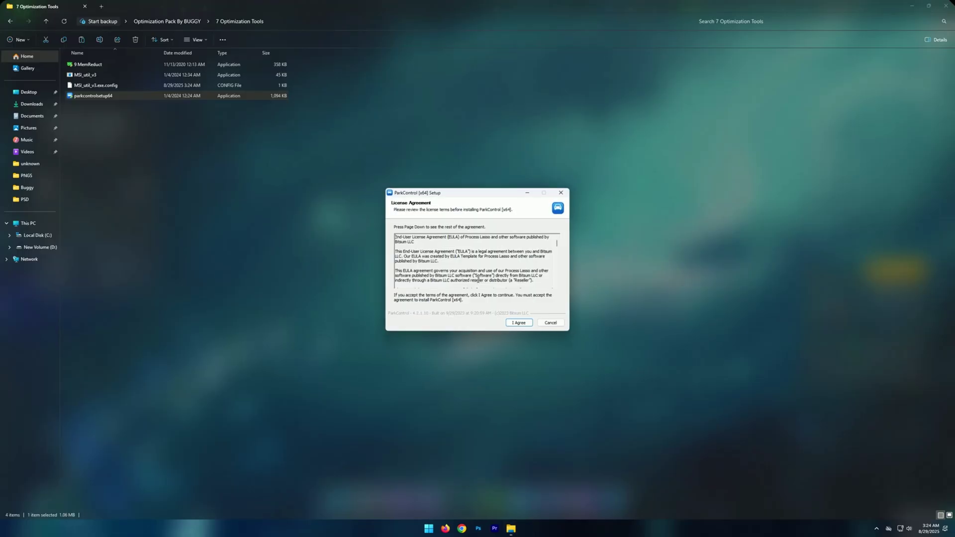
{"action": "left_click", "coordinate": [520, 324]}
{"action": "left_click", "coordinate": [523, 323]}
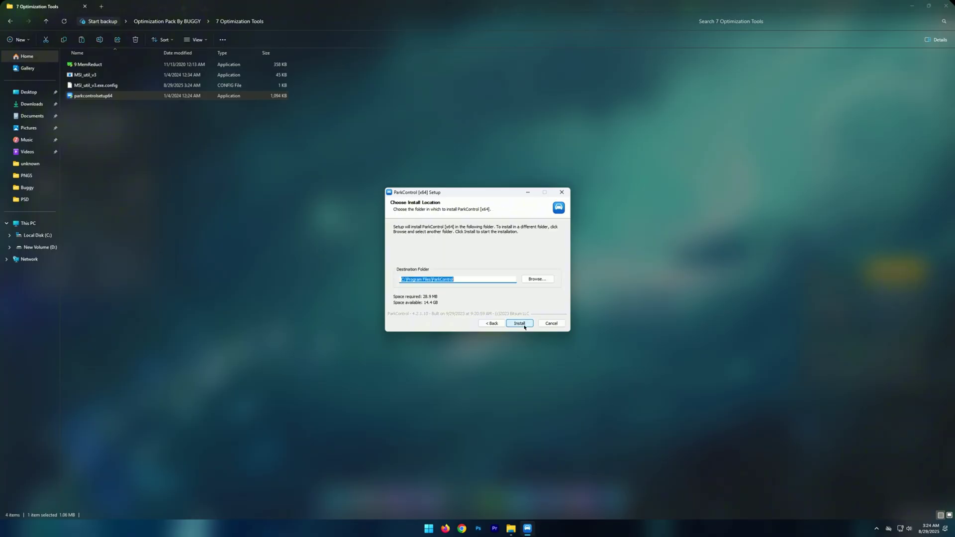
{"action": "left_click", "coordinate": [520, 324]}
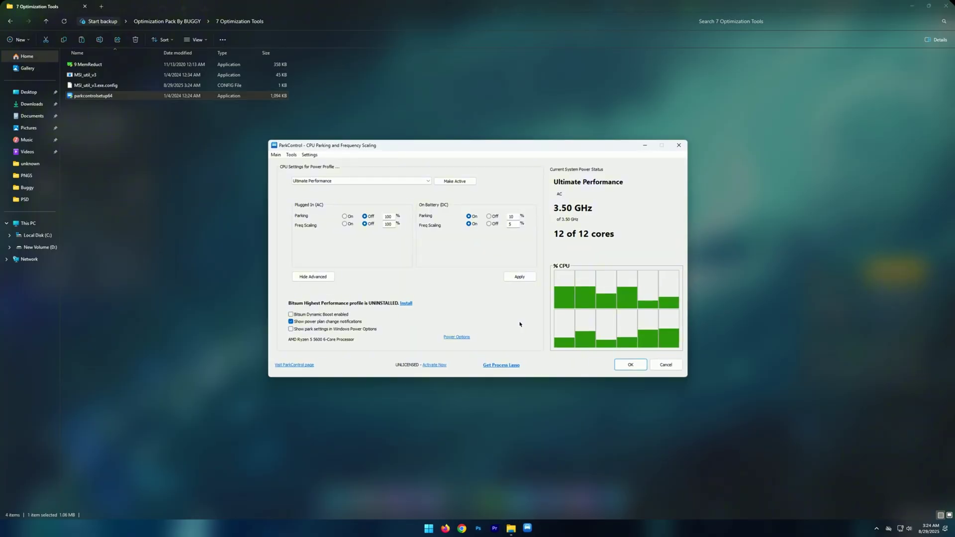
Step: Choose the Ultimate Performance power profile in ParkControl, apply it and close the program with confirmation
{"action": "left_click", "coordinate": [334, 181]}
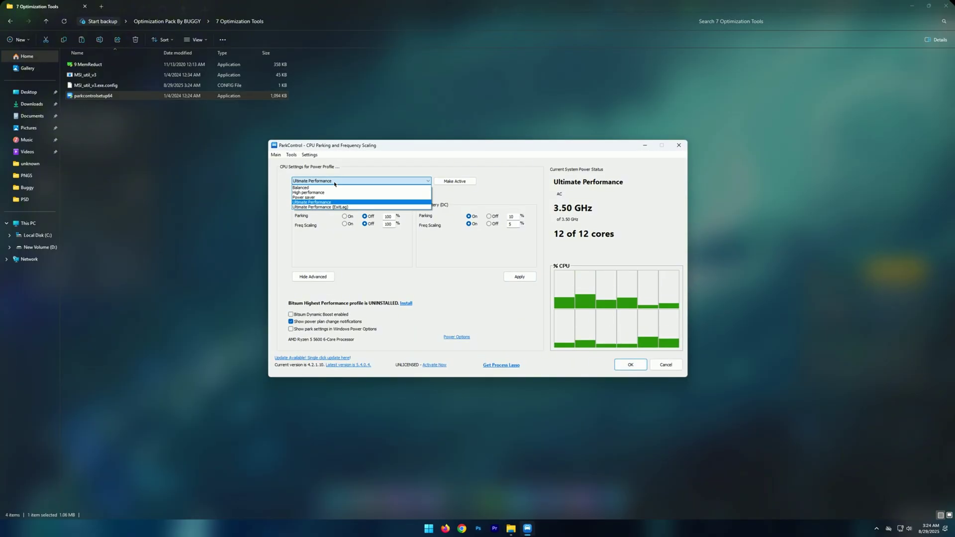
{"action": "left_click", "coordinate": [311, 202]}
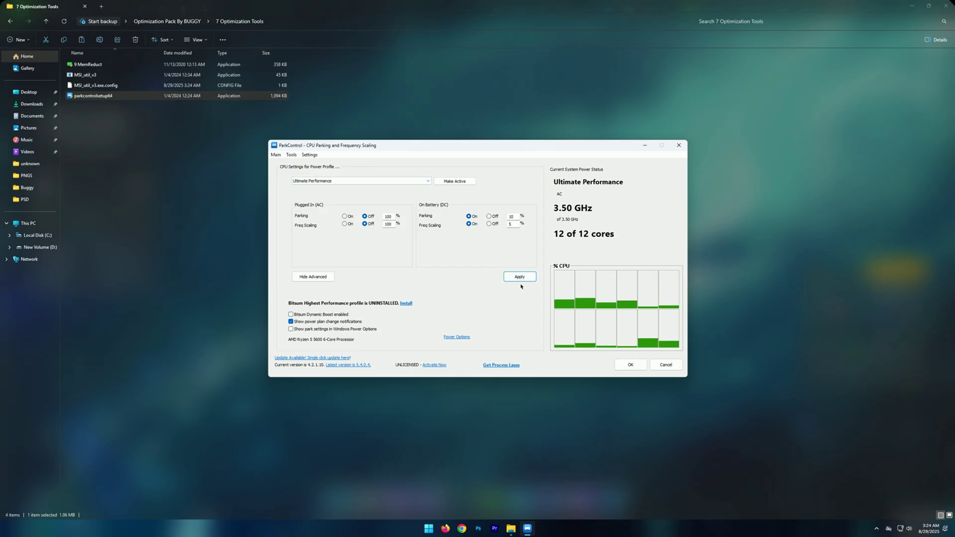
{"action": "left_click", "coordinate": [631, 365]}
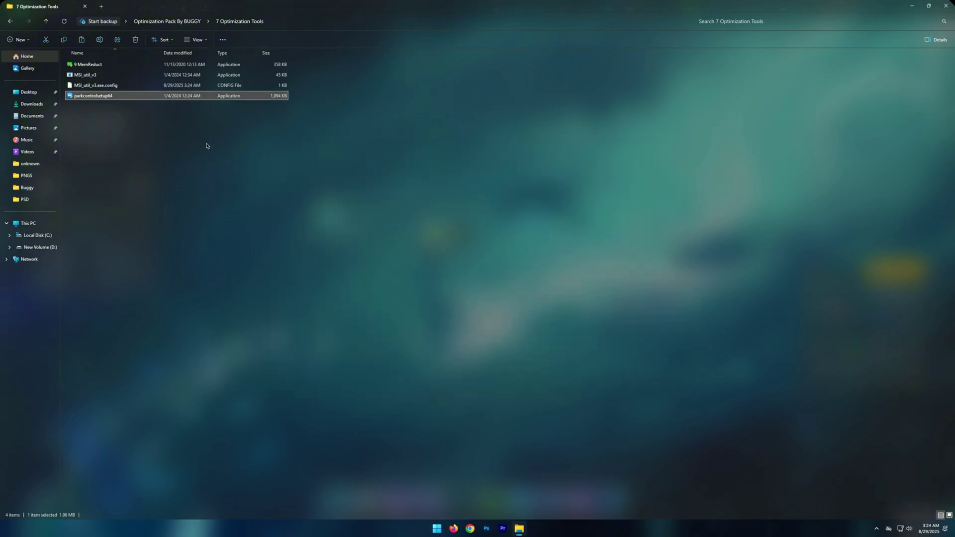
Step: Return to the "Optimization Pack By BUGGY" folder and select all of its folders
{"action": "left_click_drag", "start_coordinate": [208, 171], "coordinate": [161, 66]}
{"action": "left_click", "coordinate": [10, 21]}
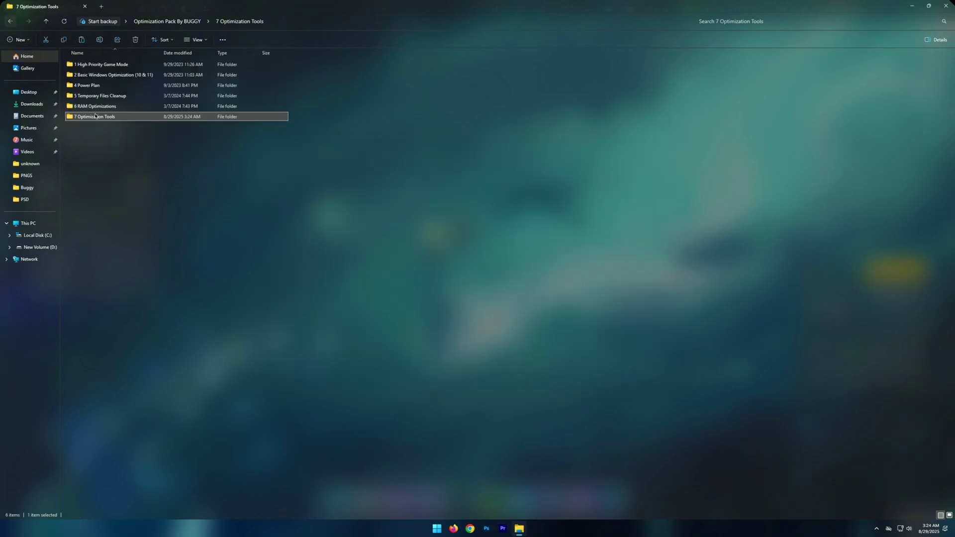
{"action": "left_click", "coordinate": [124, 169]}
{"action": "key", "text": "ctrl+a"}
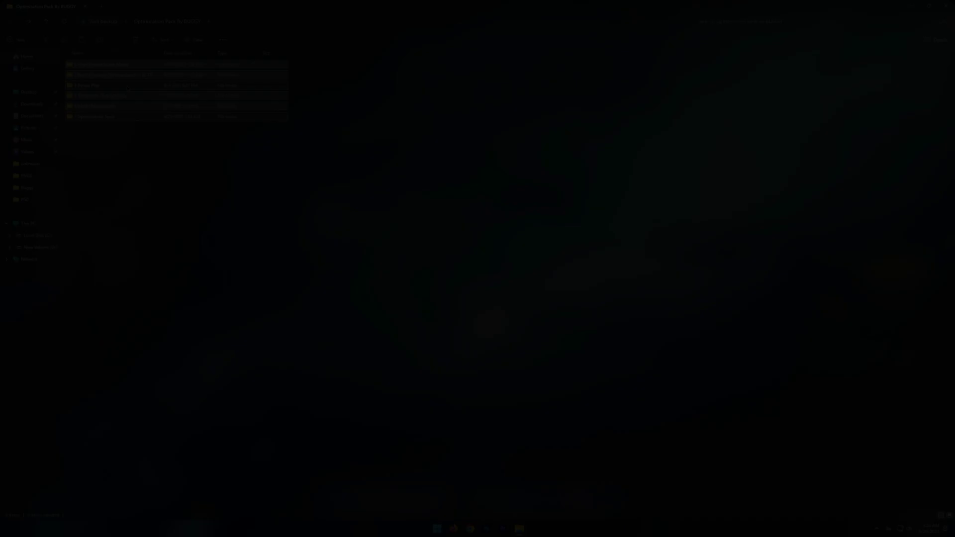